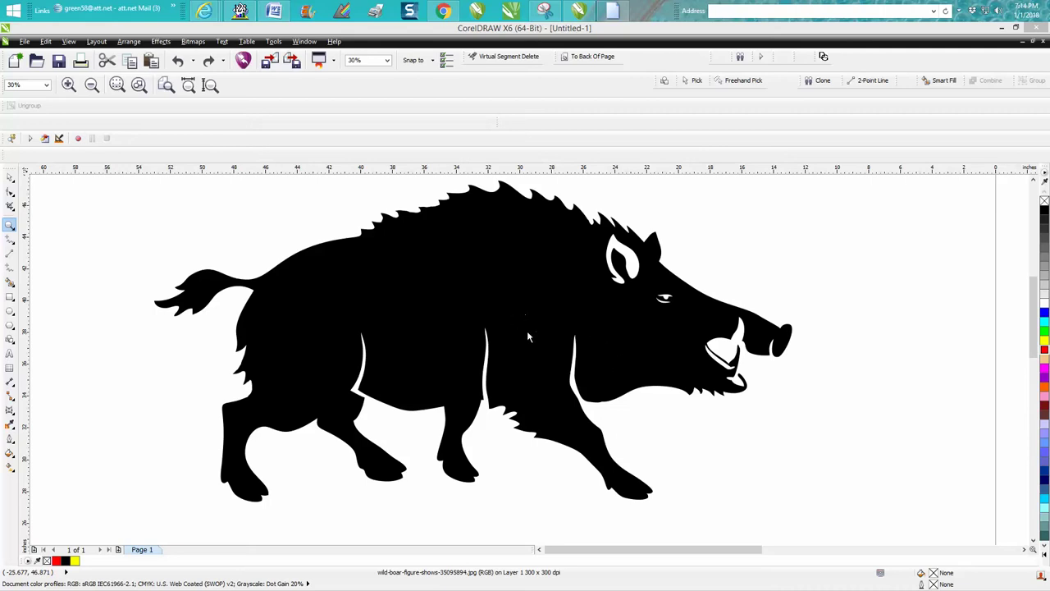
Scroll the page, then select and deselect the small boar clip art image
scroll(627, 356, down, 3)
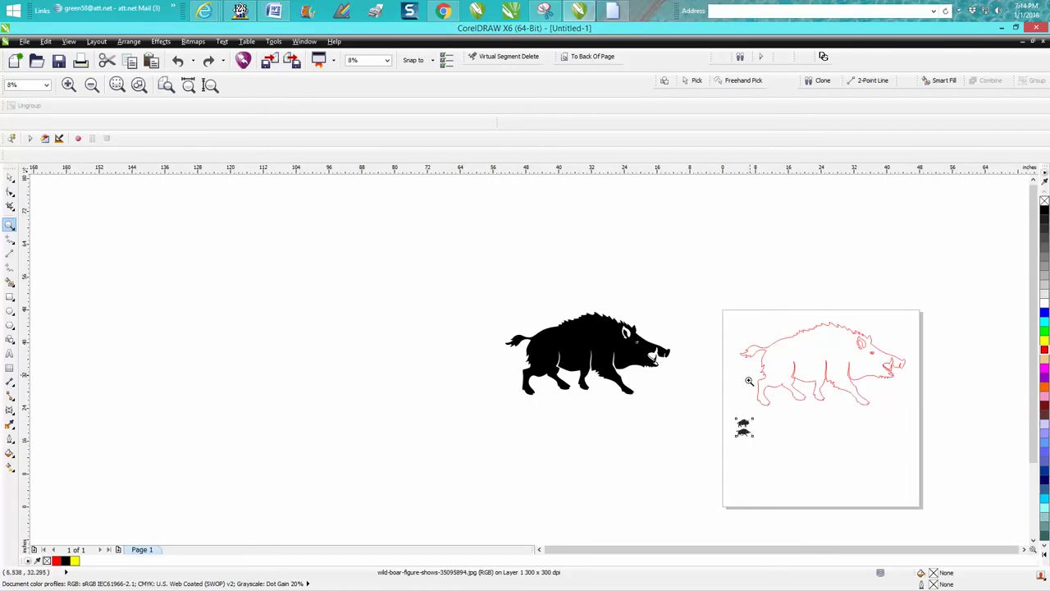
scroll(724, 426, up, 3)
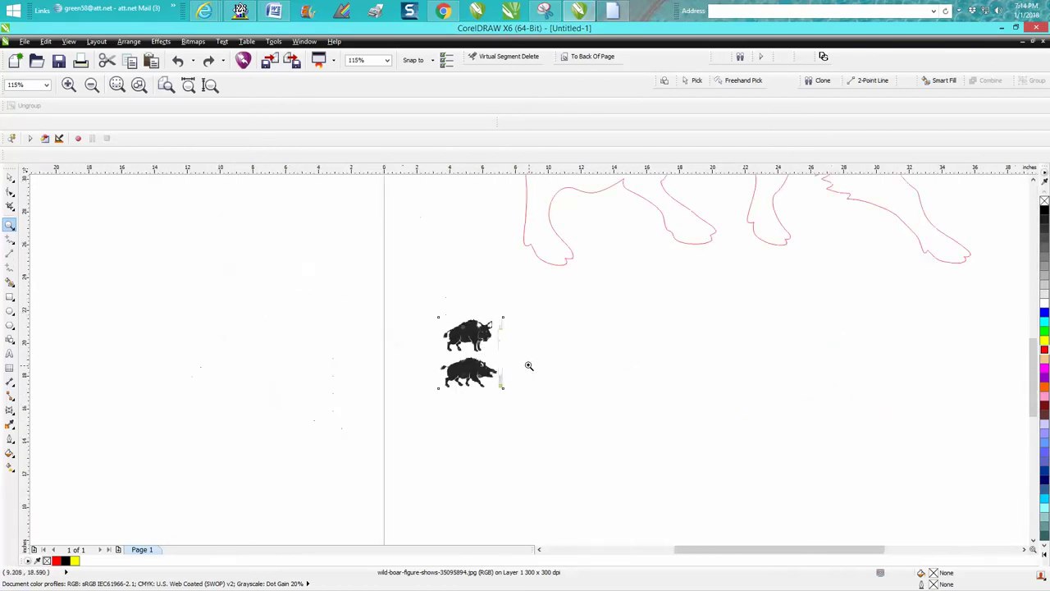
scroll(567, 350, down, 3)
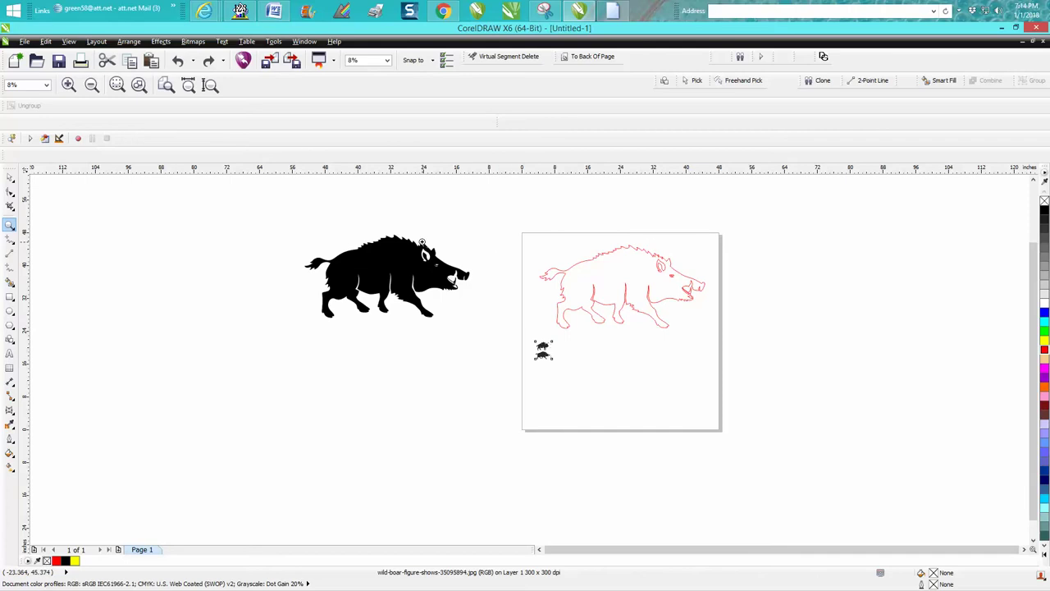
click(10, 178)
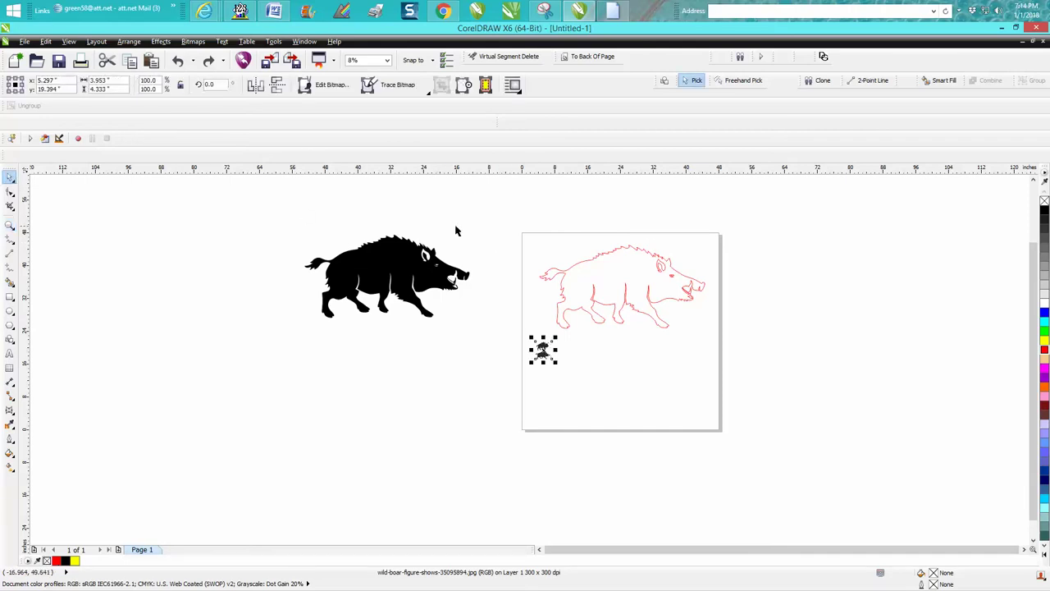
click(521, 239)
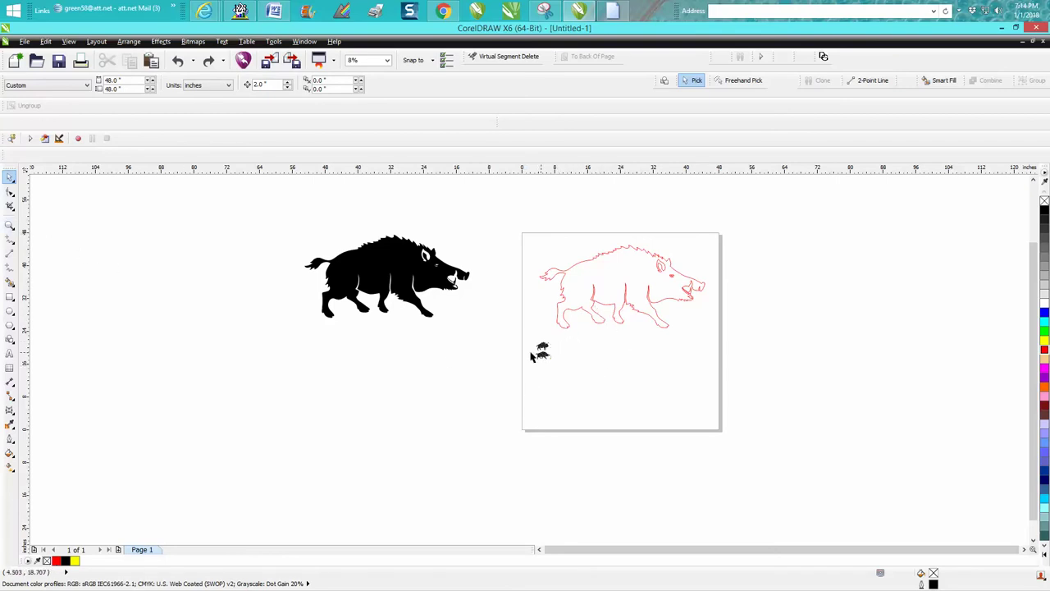
Marquee-zoom in on the two small boar images and return to the Pick tool
click(10, 225)
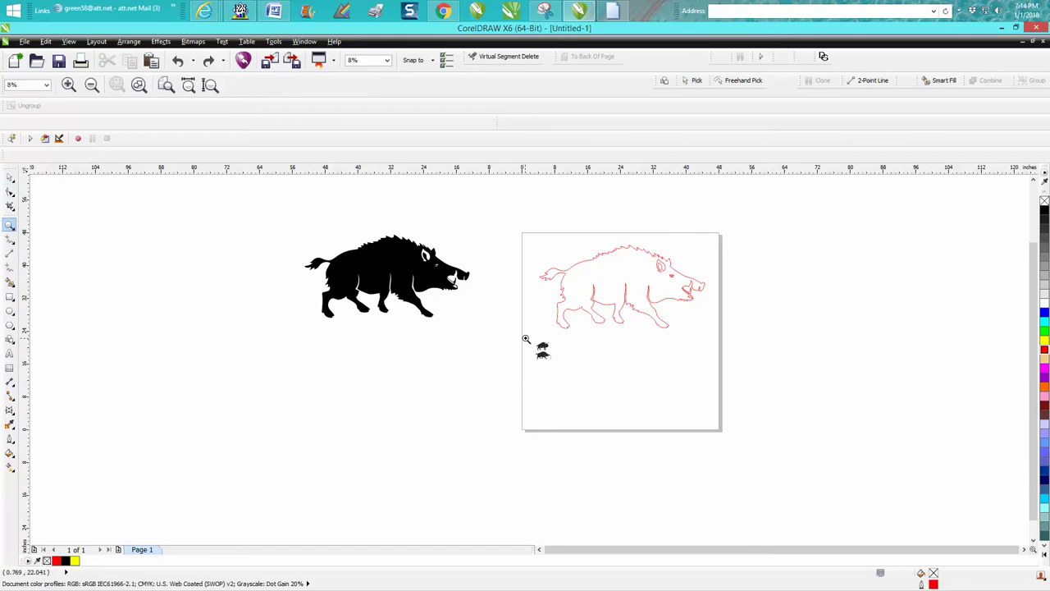
drag(526, 338, 563, 369)
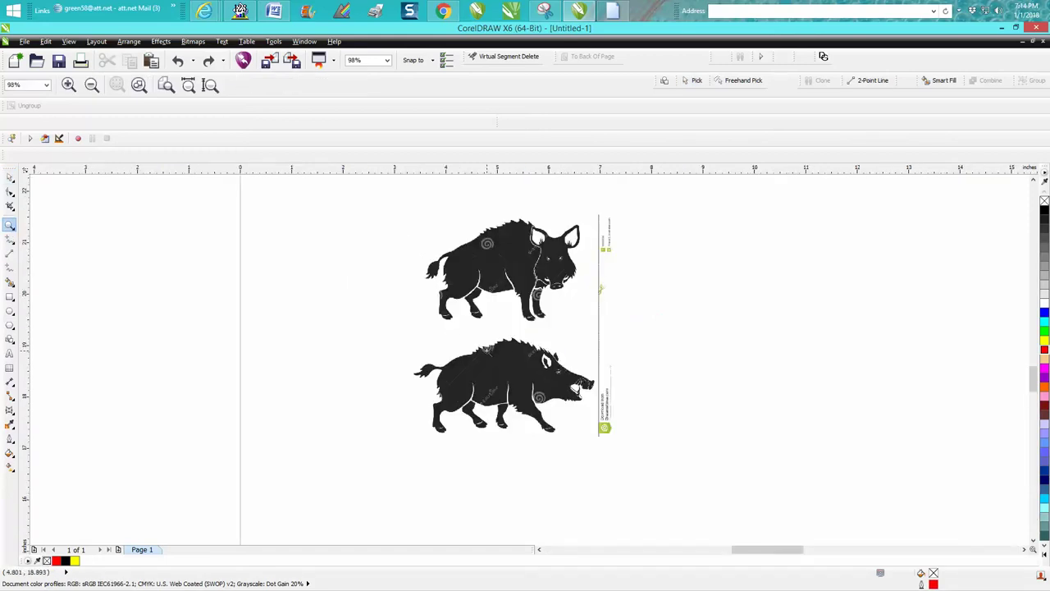
drag(394, 198, 678, 436)
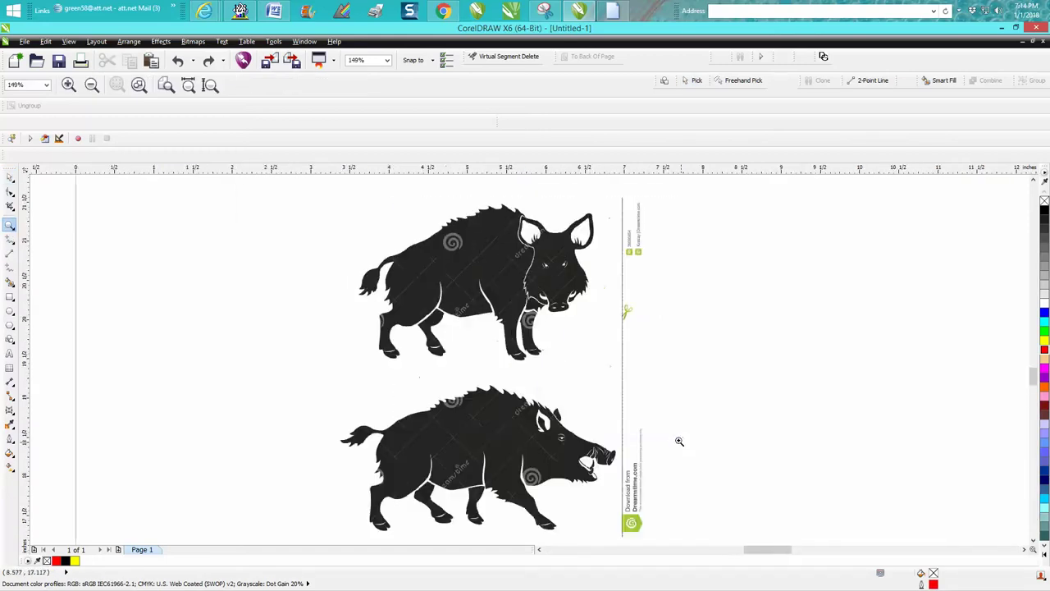
scroll(580, 391, down, 2)
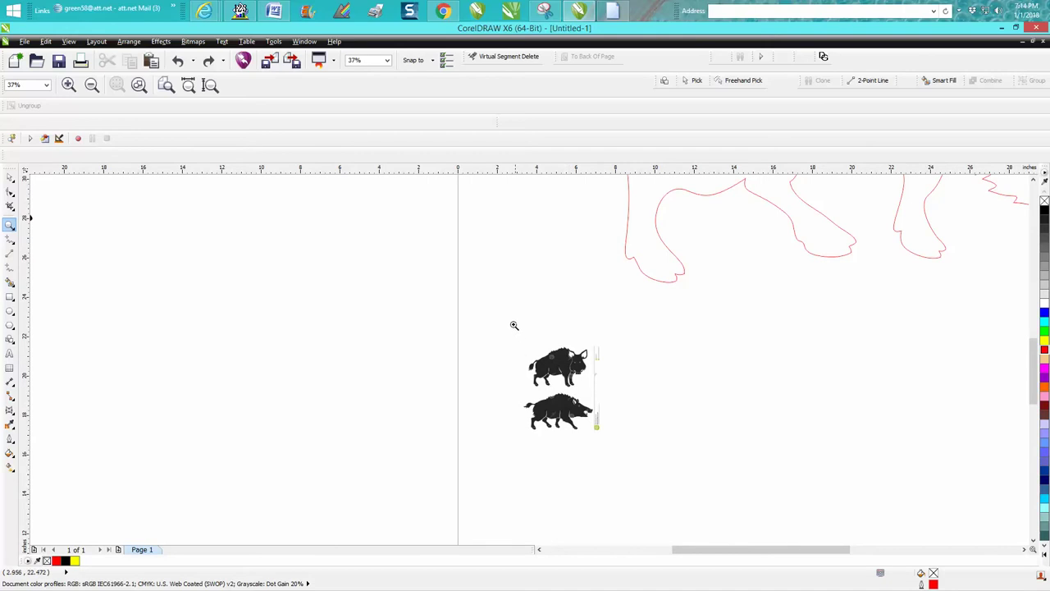
drag(514, 325, 654, 452)
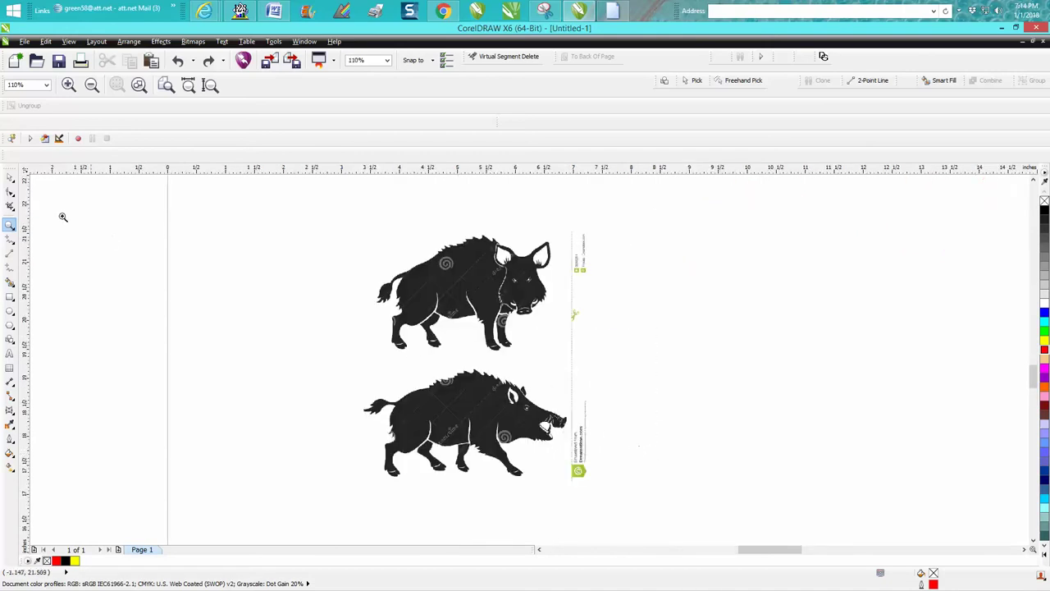
click(10, 176)
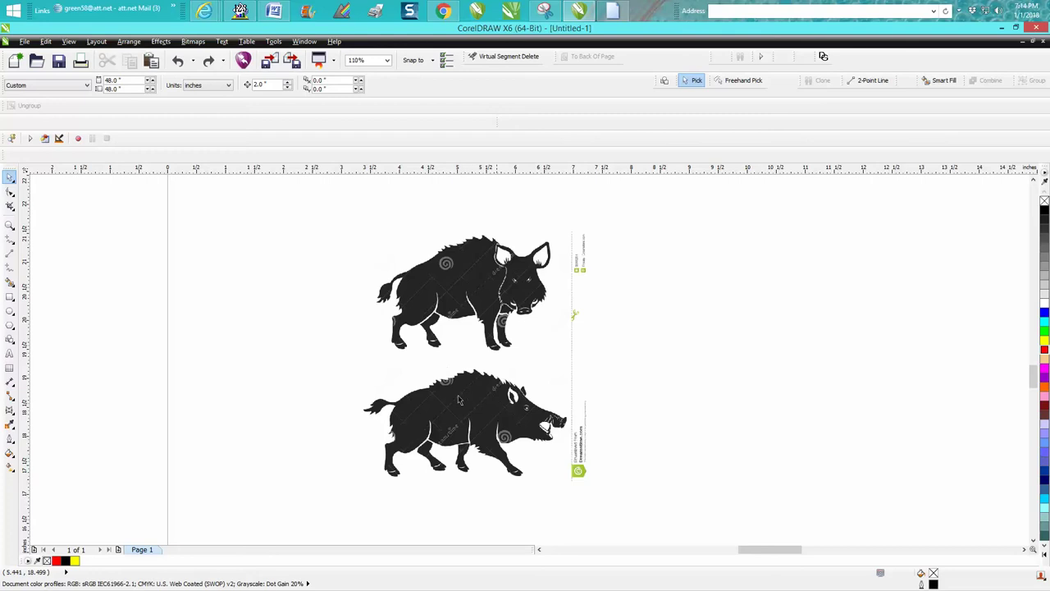
click(10, 206)
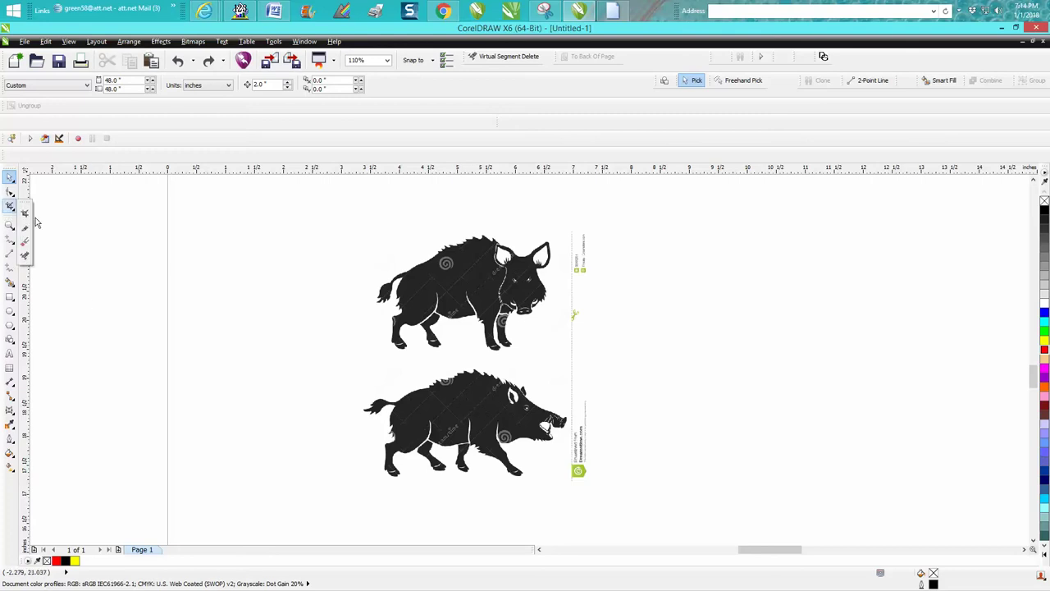
Crop the clip art to just the lower running boar, then select the nudge distance field
click(26, 214)
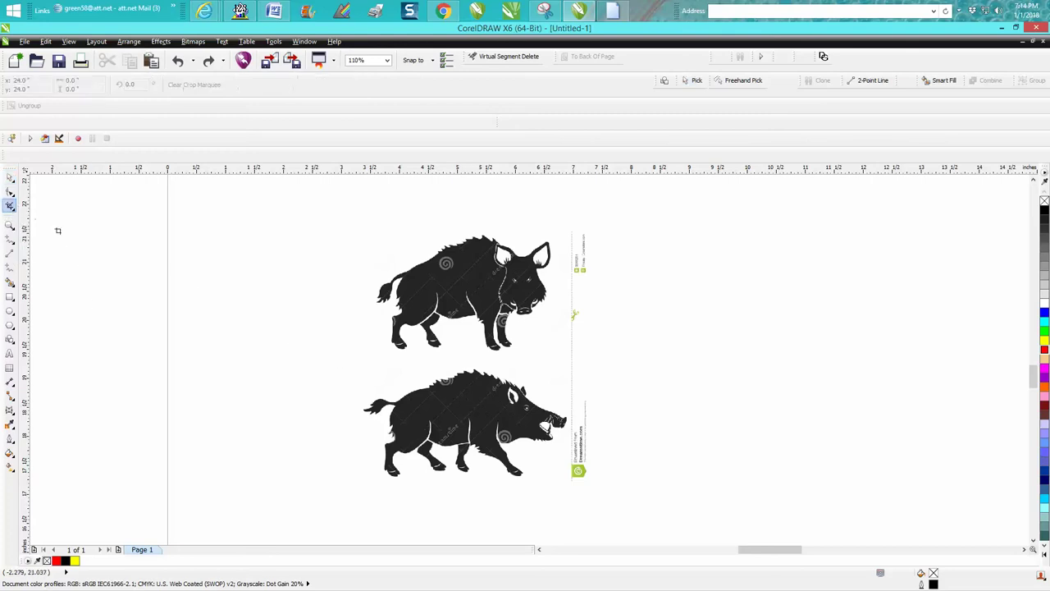
drag(343, 358, 568, 491)
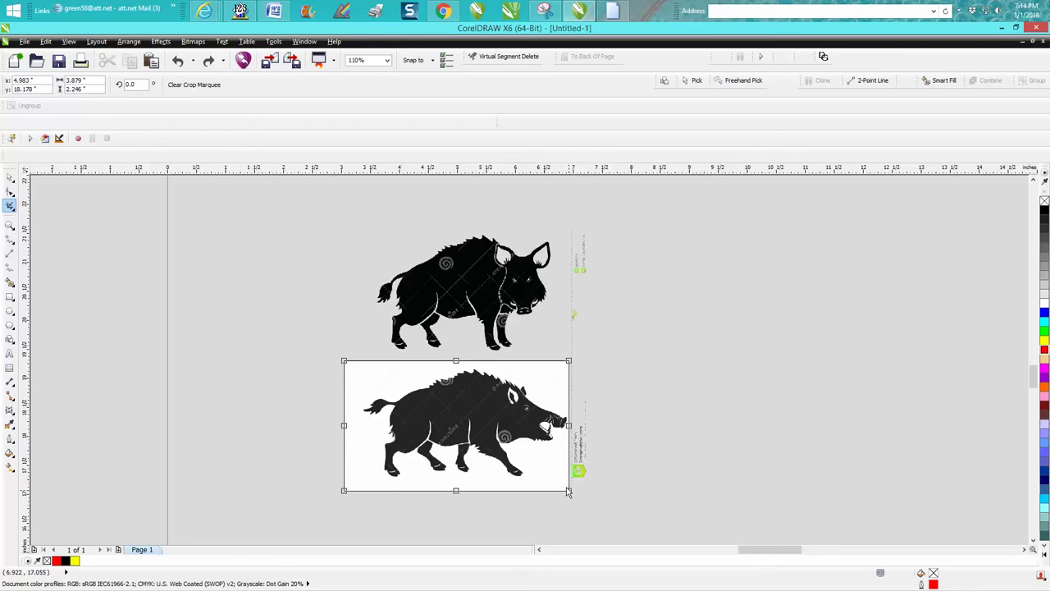
double_click(485, 434)
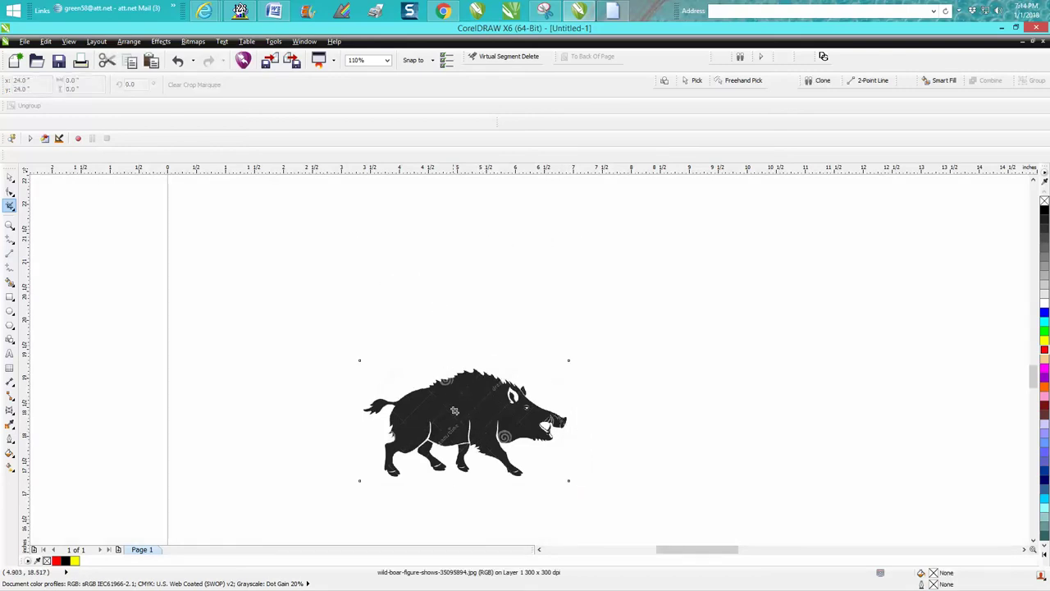
click(10, 178)
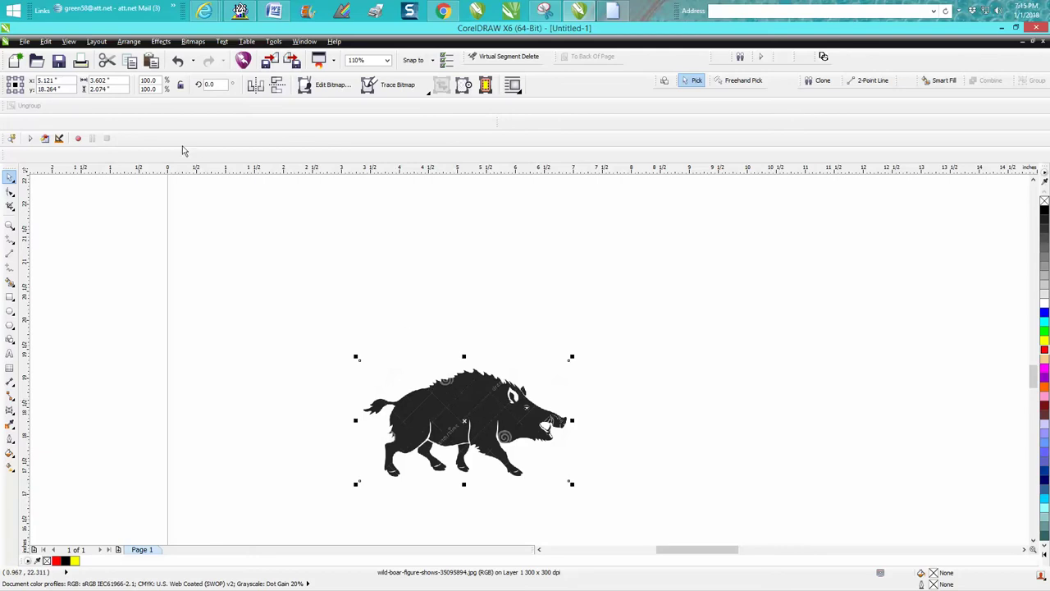
click(274, 200)
drag(268, 85, 244, 85)
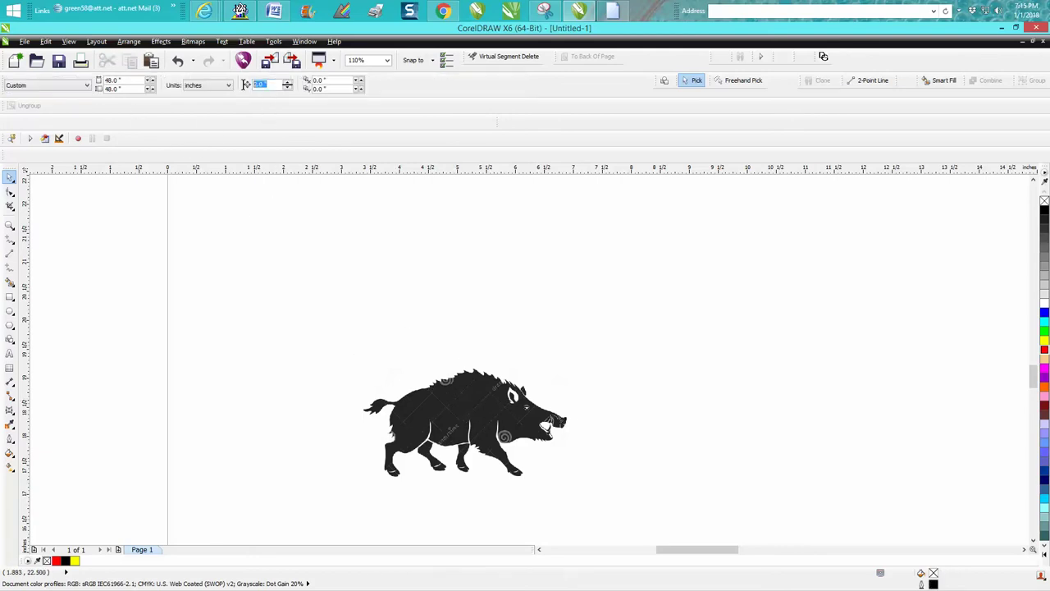
Set nudge to 4 in, trace the boar with Outline Trace Clipart, and nudge the trace right
text(4)
click(492, 423)
click(395, 87)
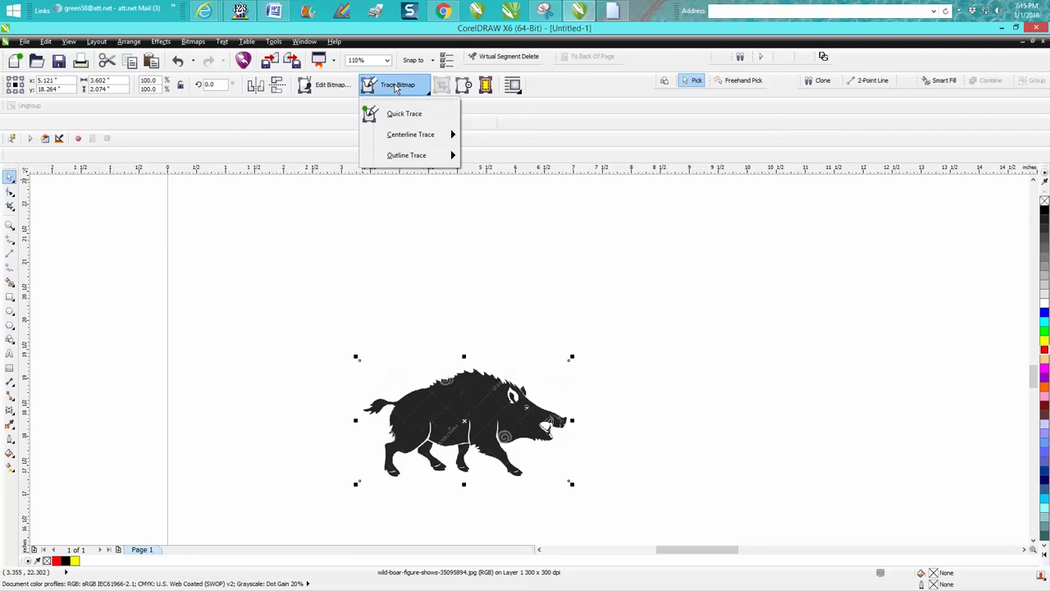
mouse_move(418, 158)
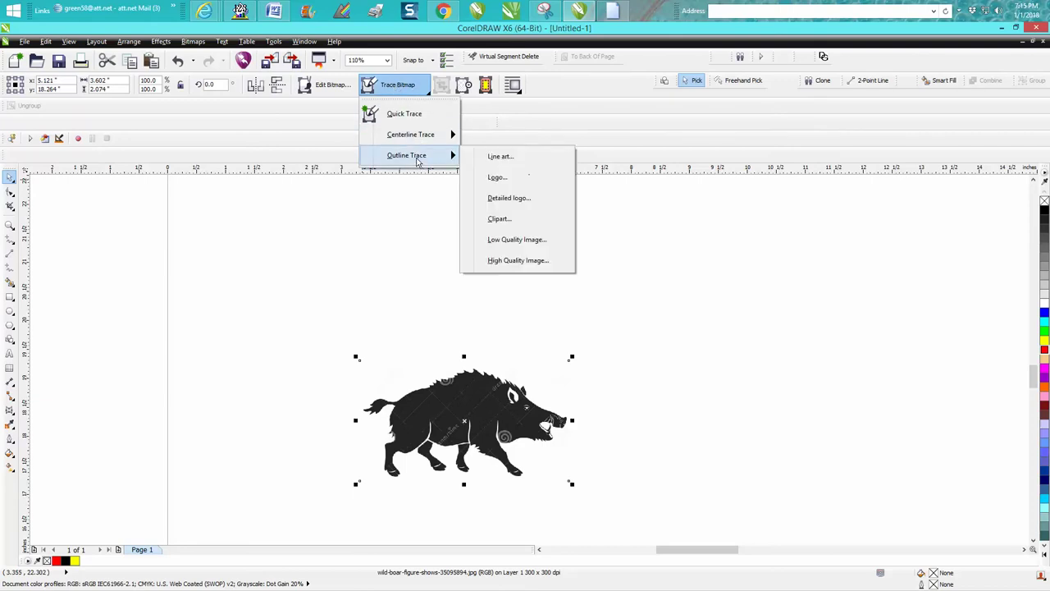
click(502, 219)
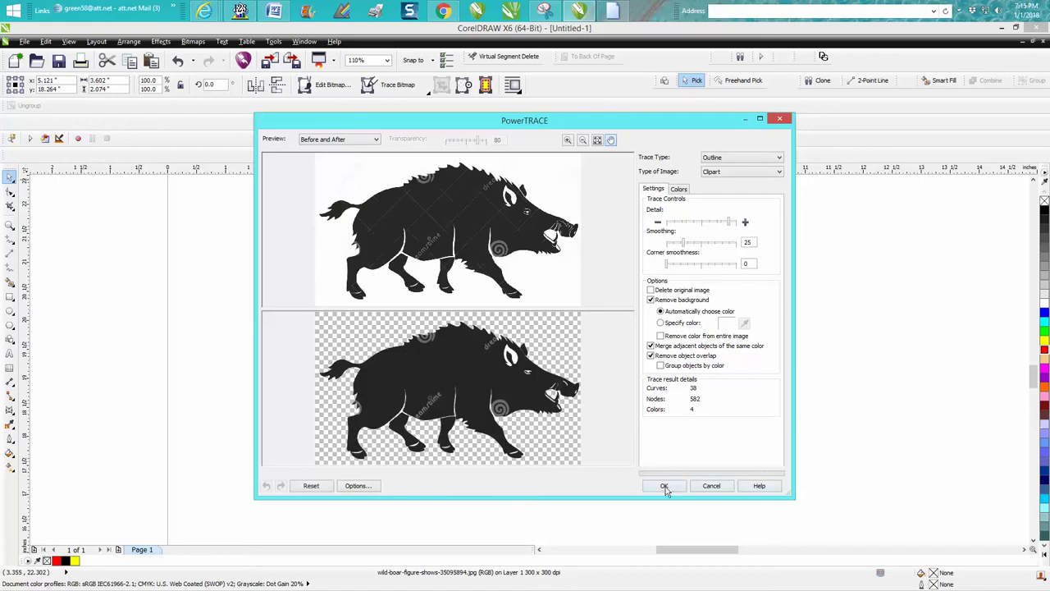
click(666, 487)
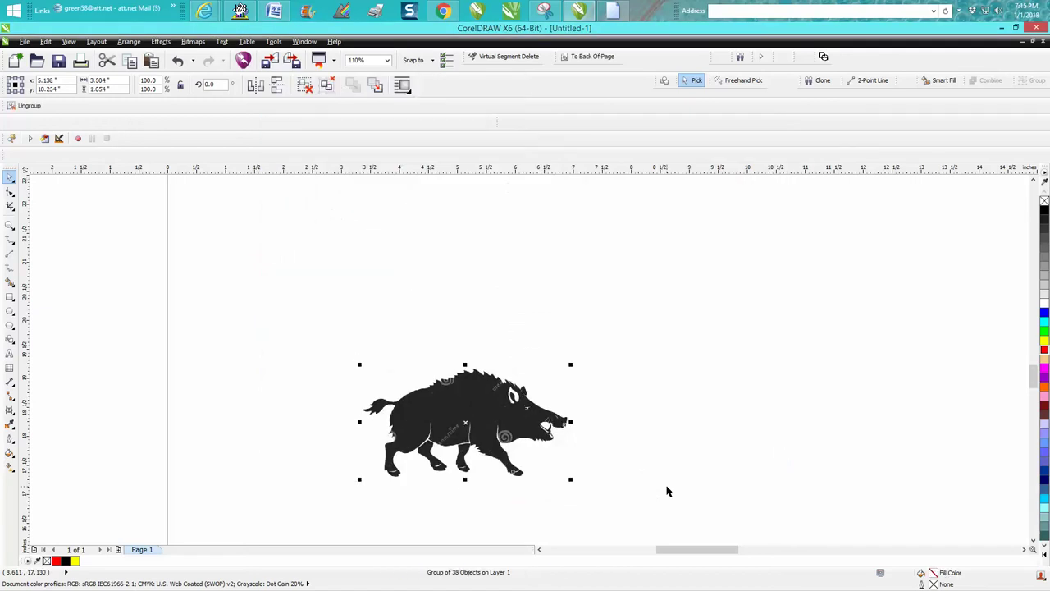
key(Right)
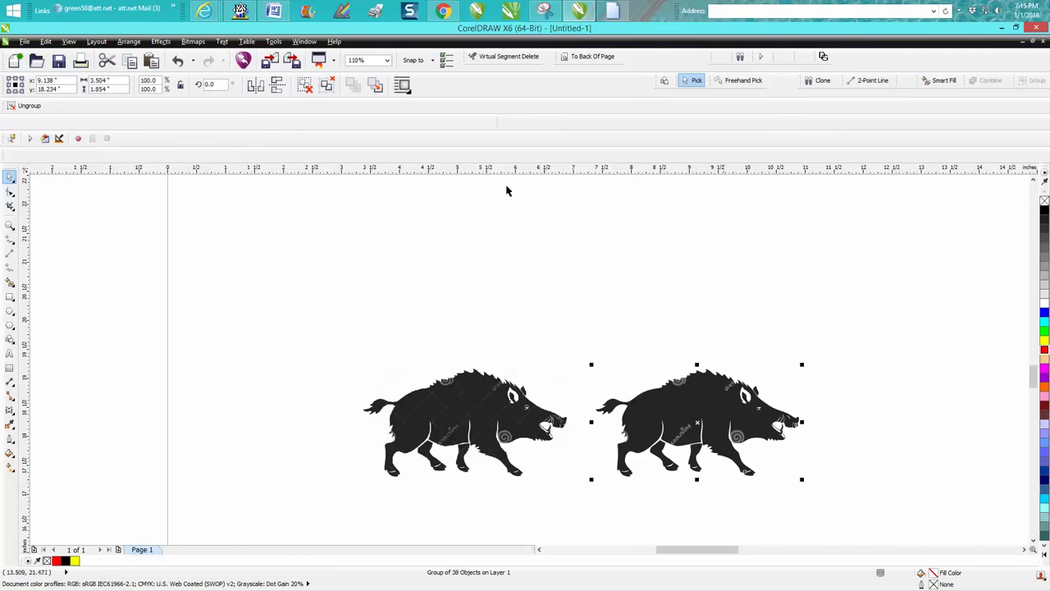
Ungroup the 38-object traced boar and marquee-select all its pieces
click(129, 41)
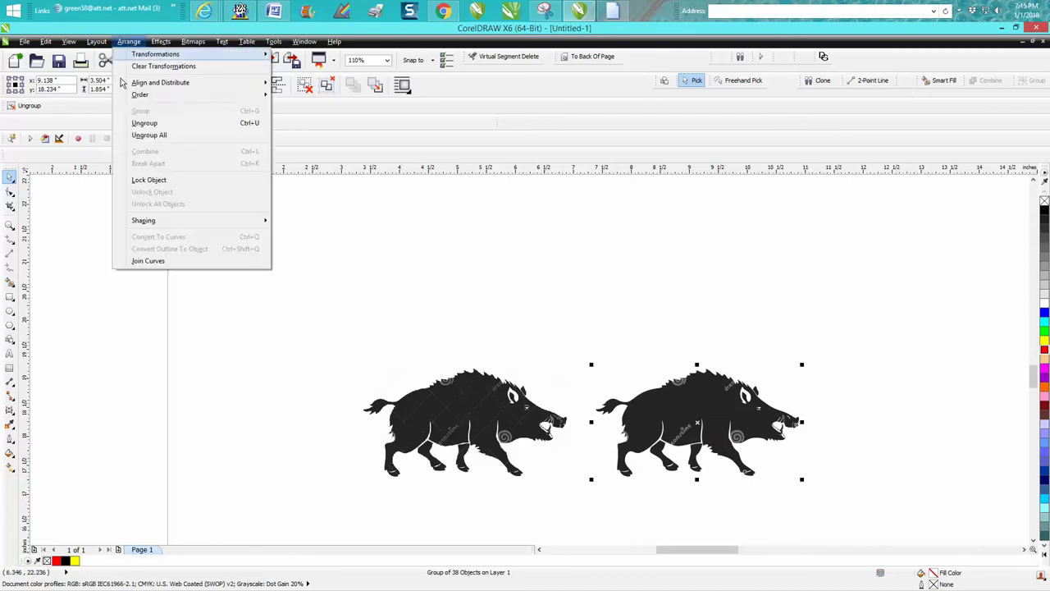
click(135, 125)
click(612, 383)
drag(575, 350, 845, 507)
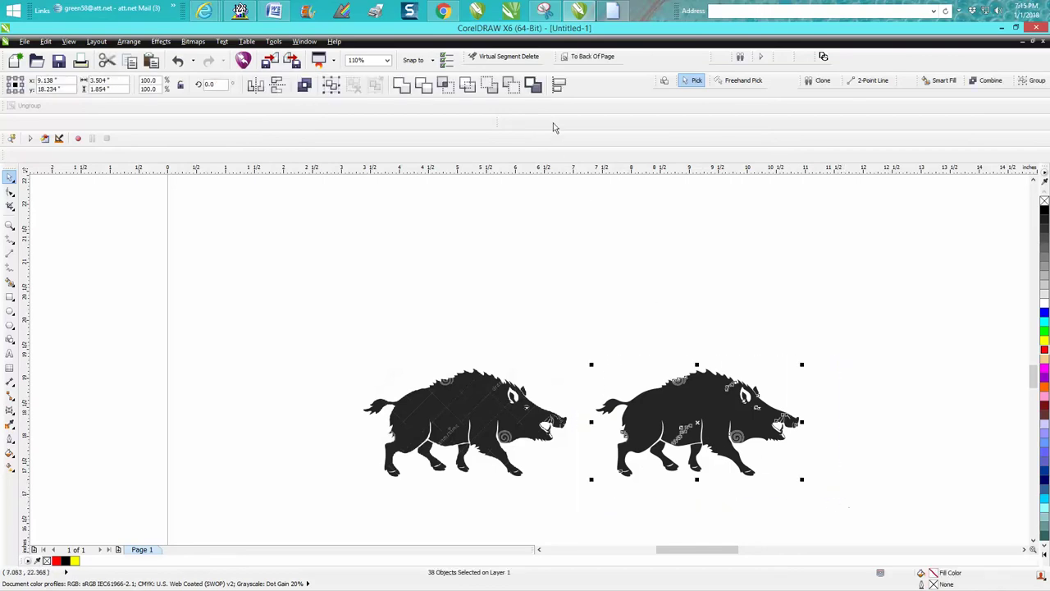
Create a boundary outline around the boar and shift it 4 inches right
click(533, 84)
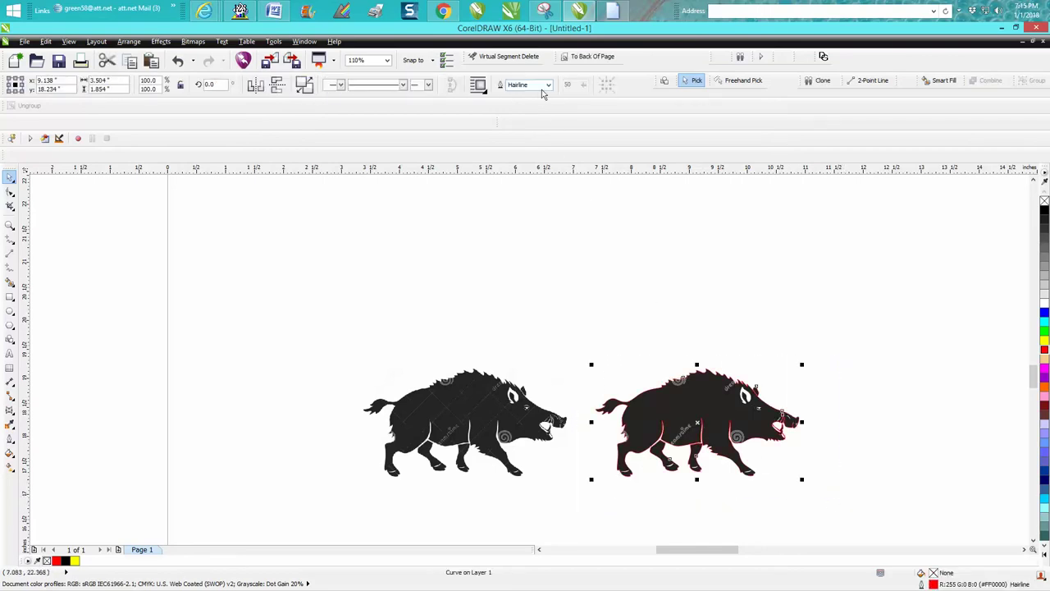
key(shift+Right)
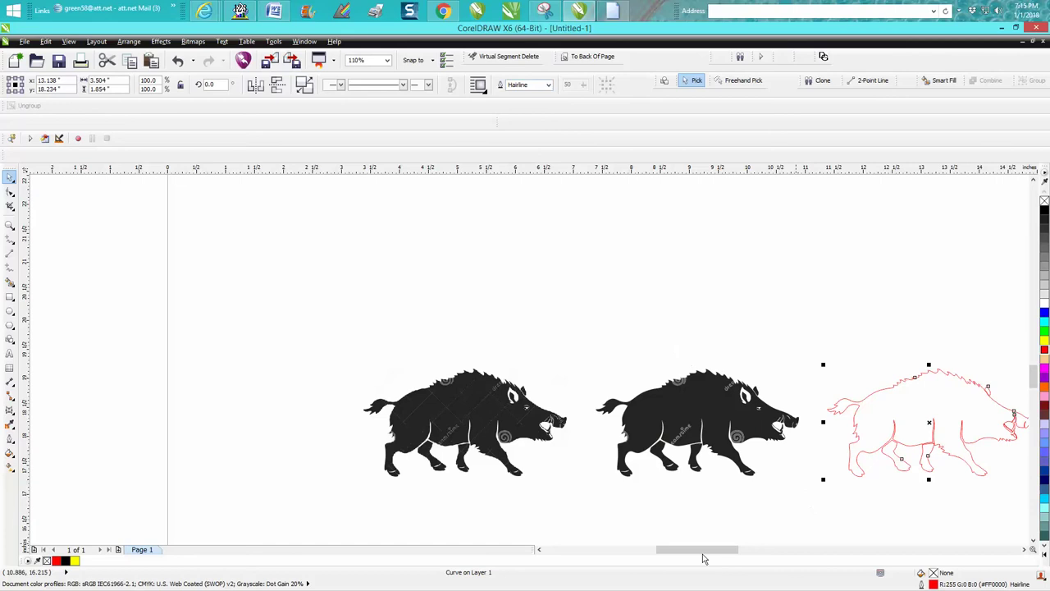
drag(704, 556, 727, 558)
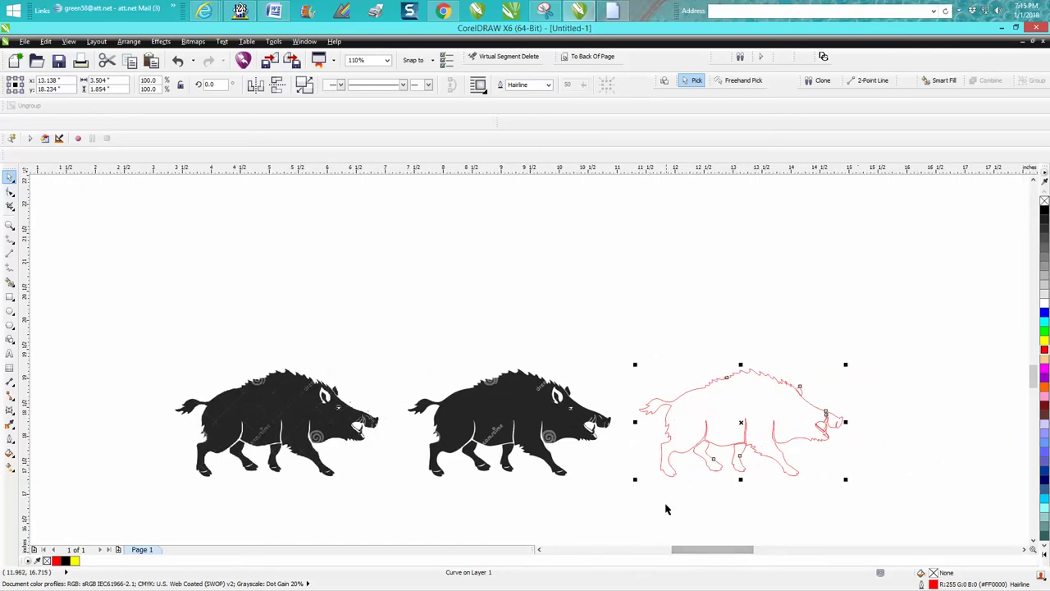
Outline the middle boar's eye curve in red and nudge both eye pieces onto the red boar
click(558, 396)
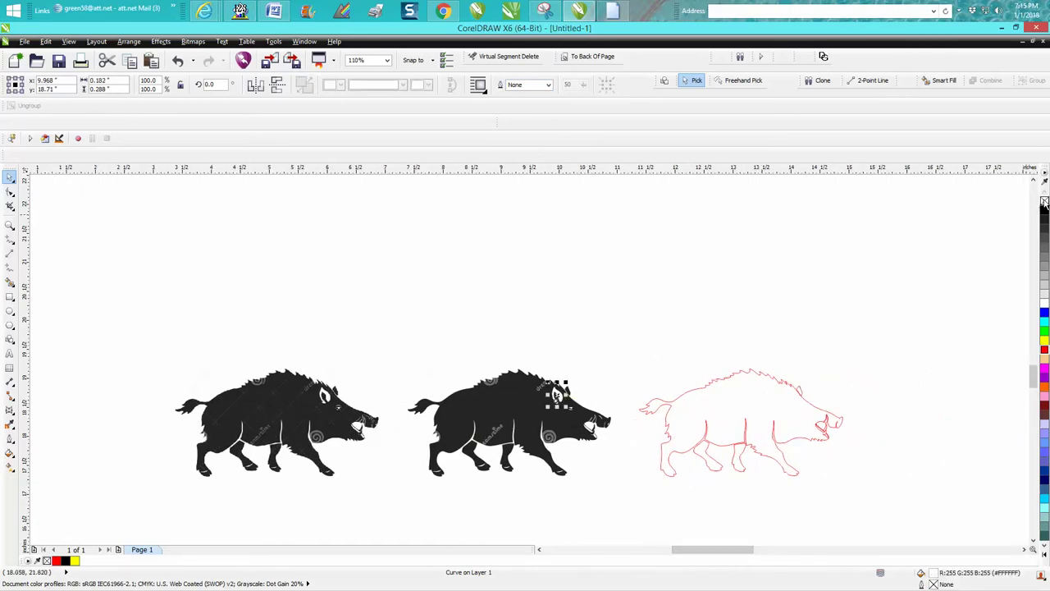
right_click(1044, 352)
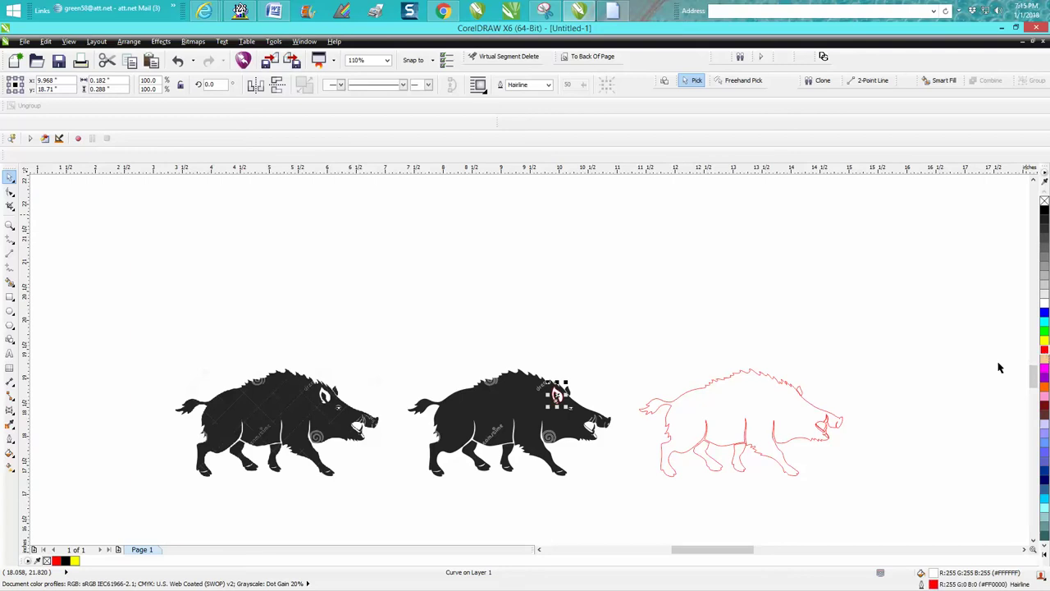
key(Right)
drag(564, 423, 569, 421)
key(Right)
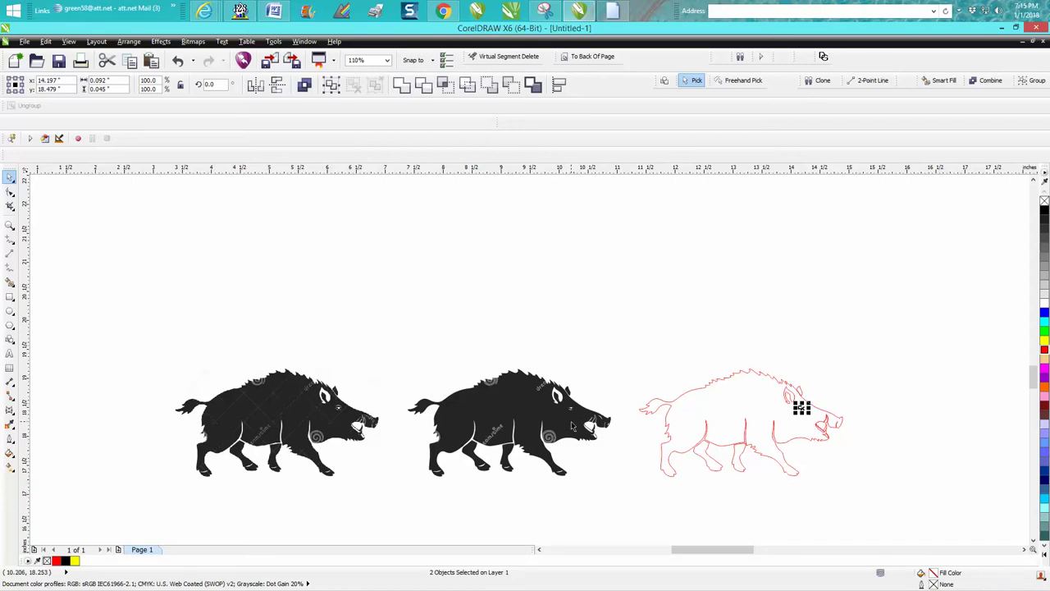
Zoom in on the red boar's eye and give the eye curves a red outline
click(10, 225)
drag(788, 397, 849, 433)
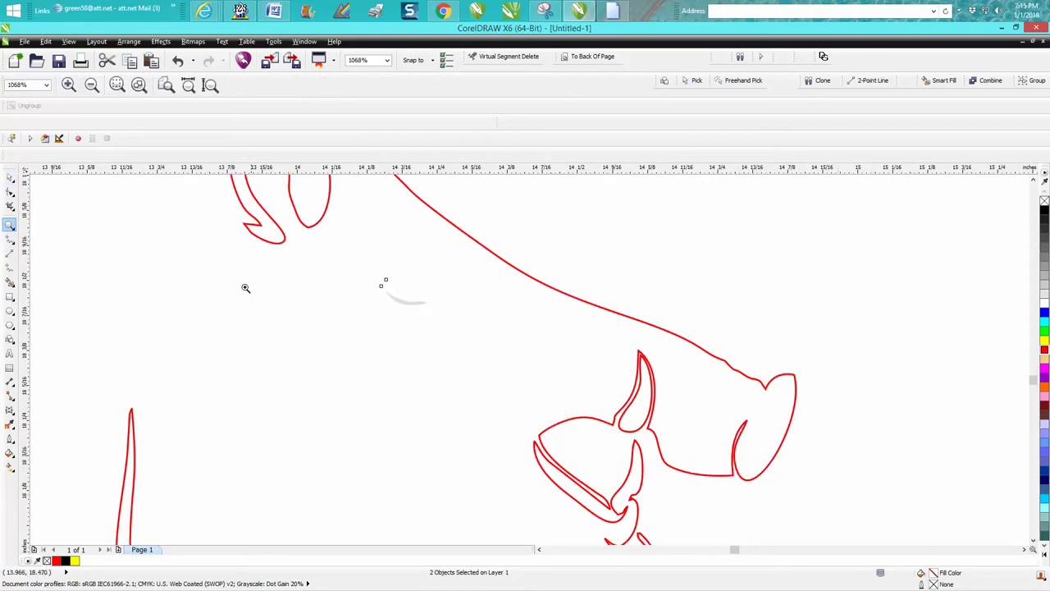
click(10, 179)
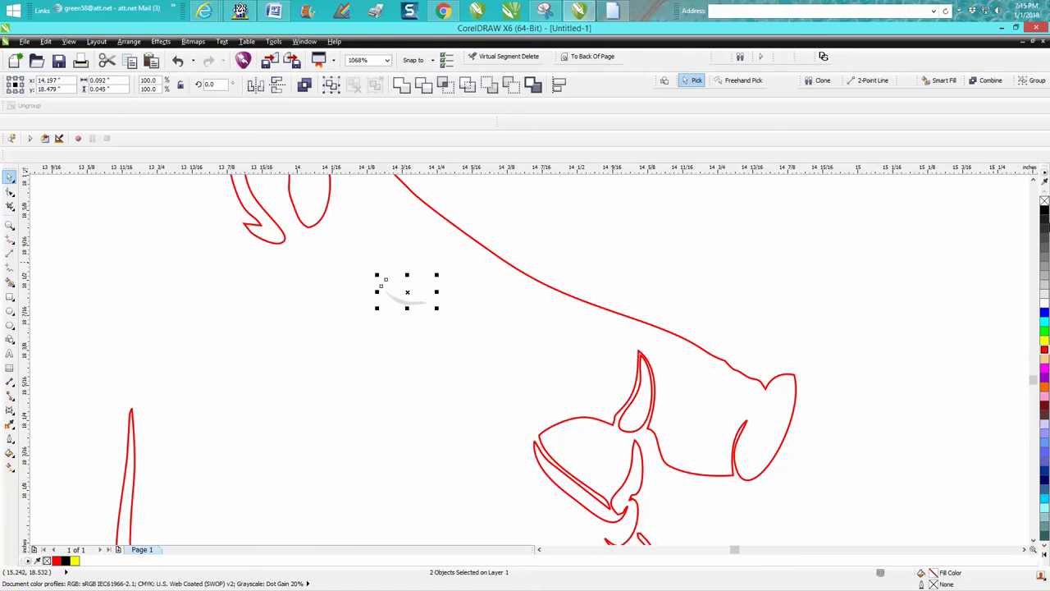
right_click(1045, 350)
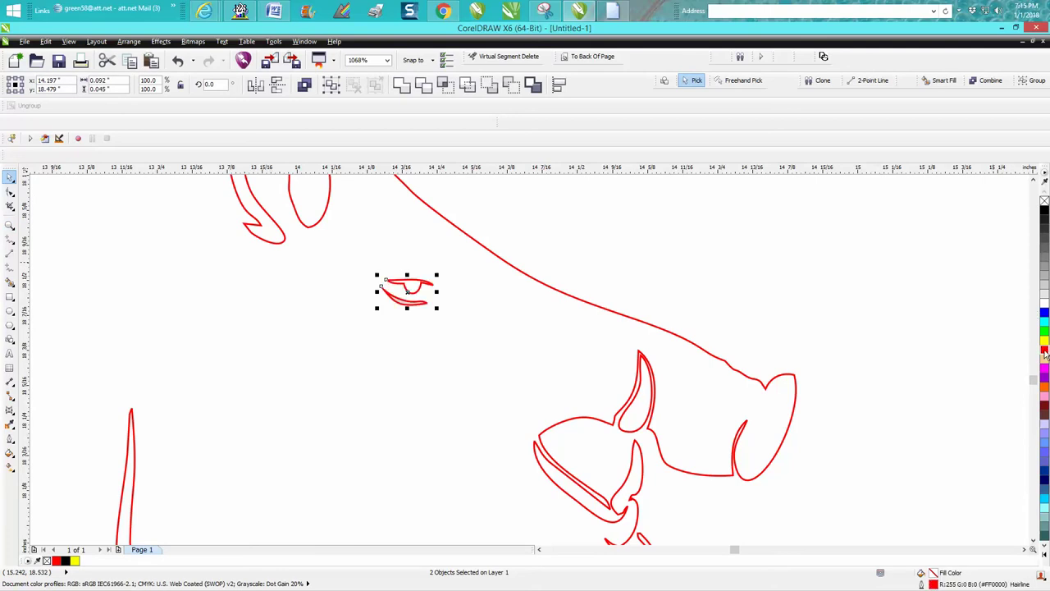
click(841, 336)
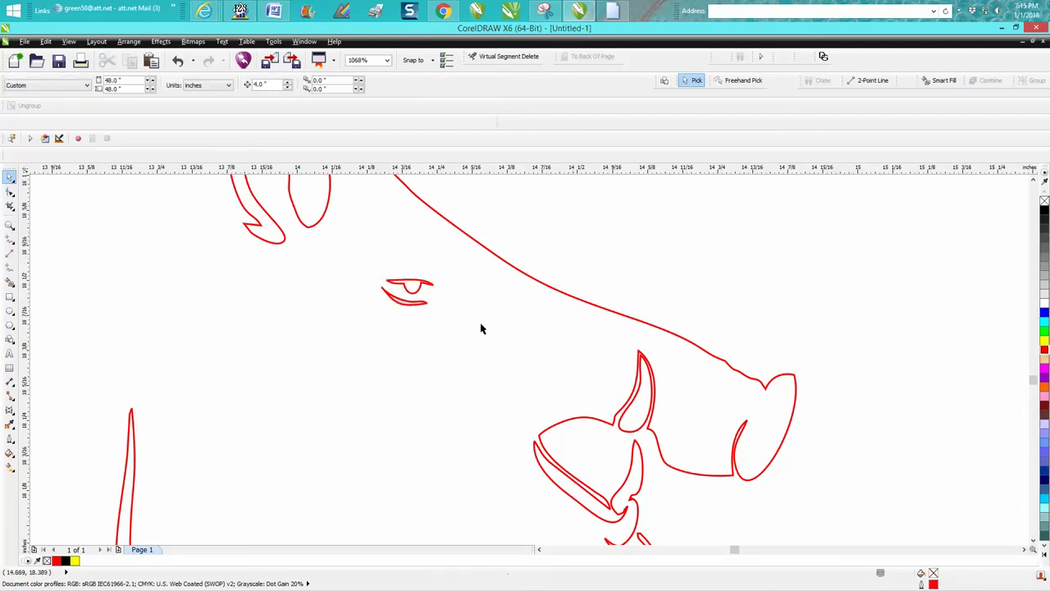
Delete the duplicate lower eye curve, undoing an accidental move first
click(402, 303)
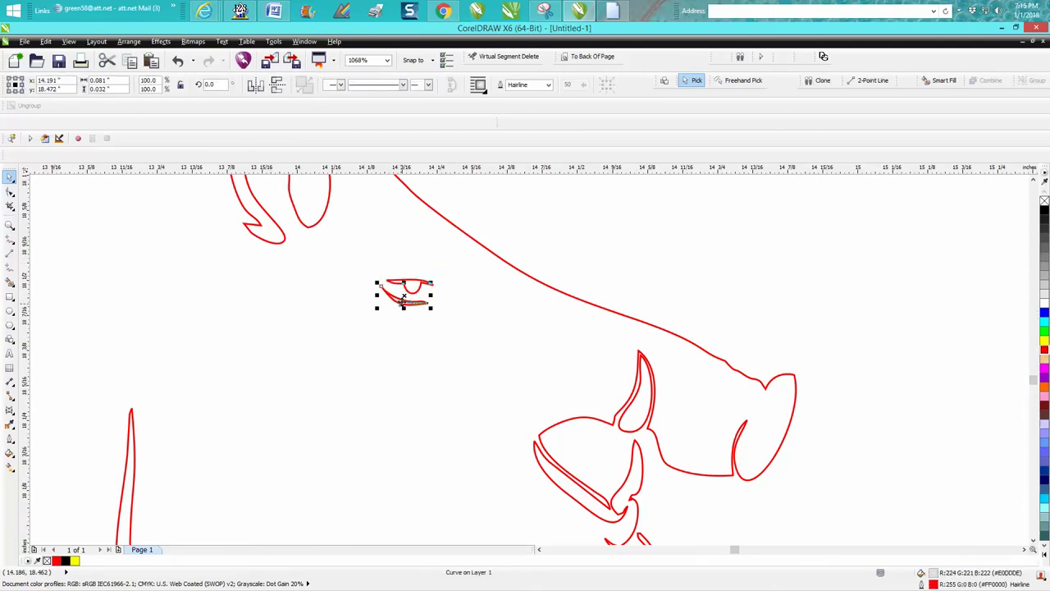
drag(403, 299, 407, 331)
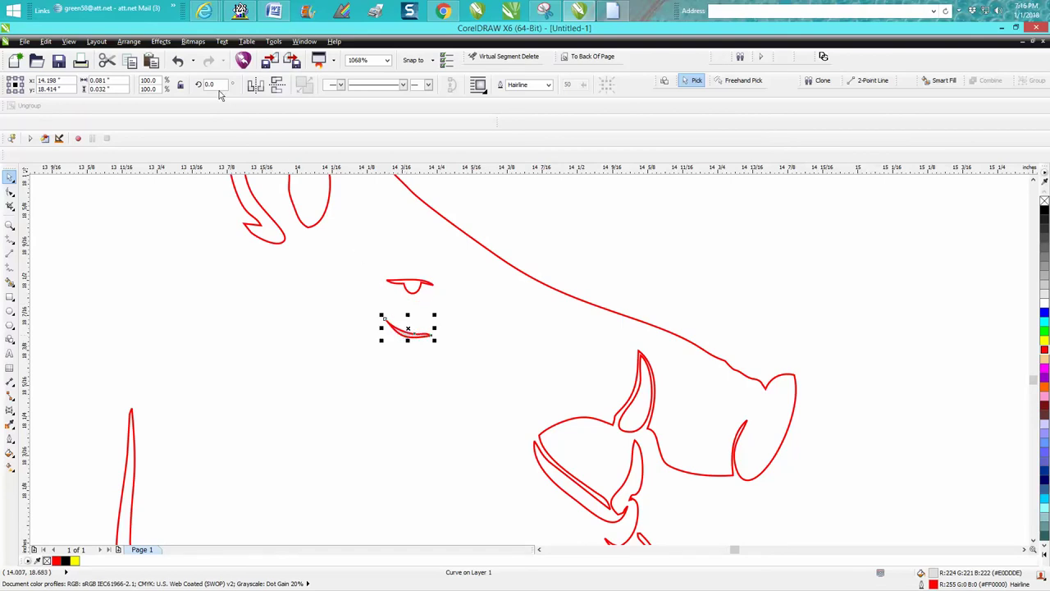
click(179, 61)
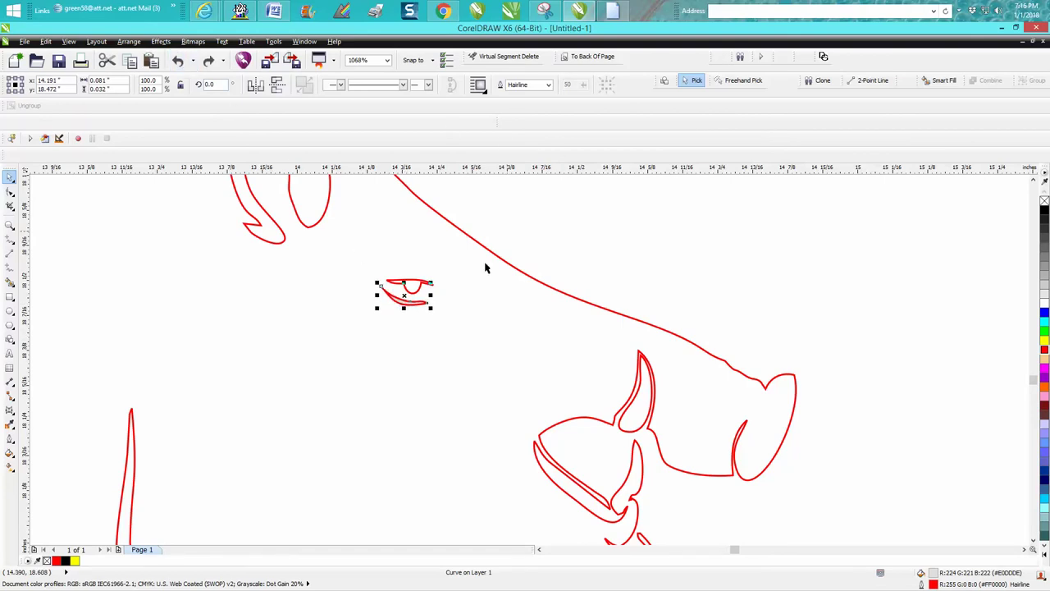
click(564, 240)
click(426, 308)
key(Delete)
Zoom to the small stray curve near the eye and recolour it to red
scroll(605, 324, down, 5)
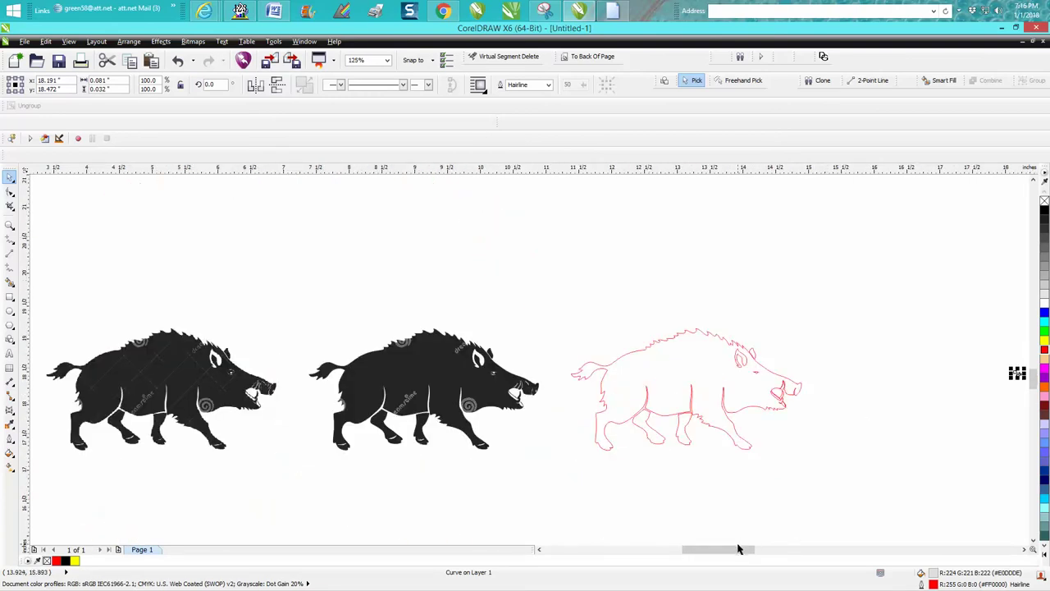
scroll(739, 549, right, 3)
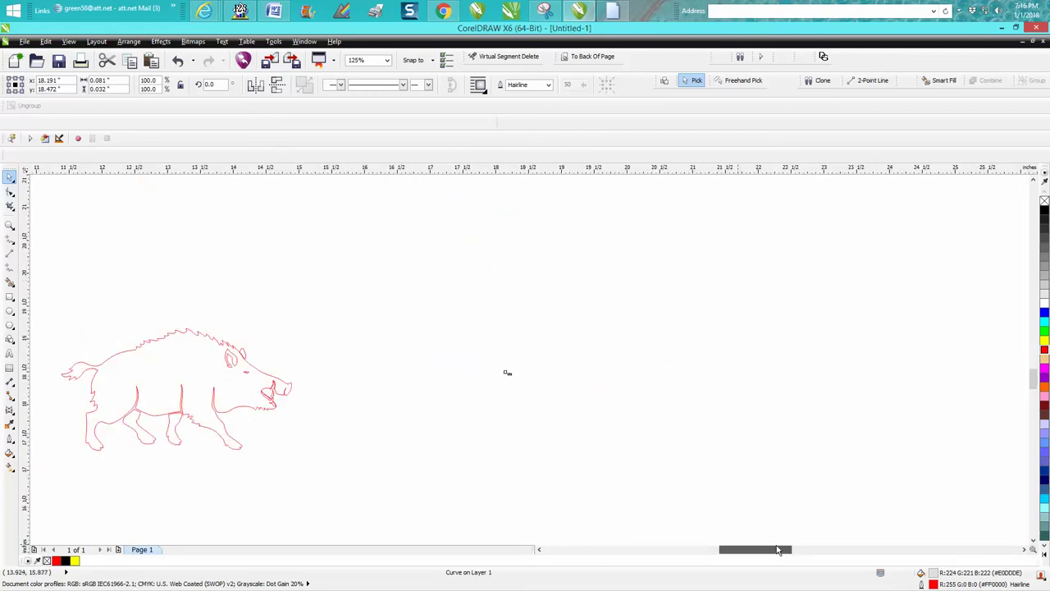
click(10, 225)
drag(475, 358, 555, 412)
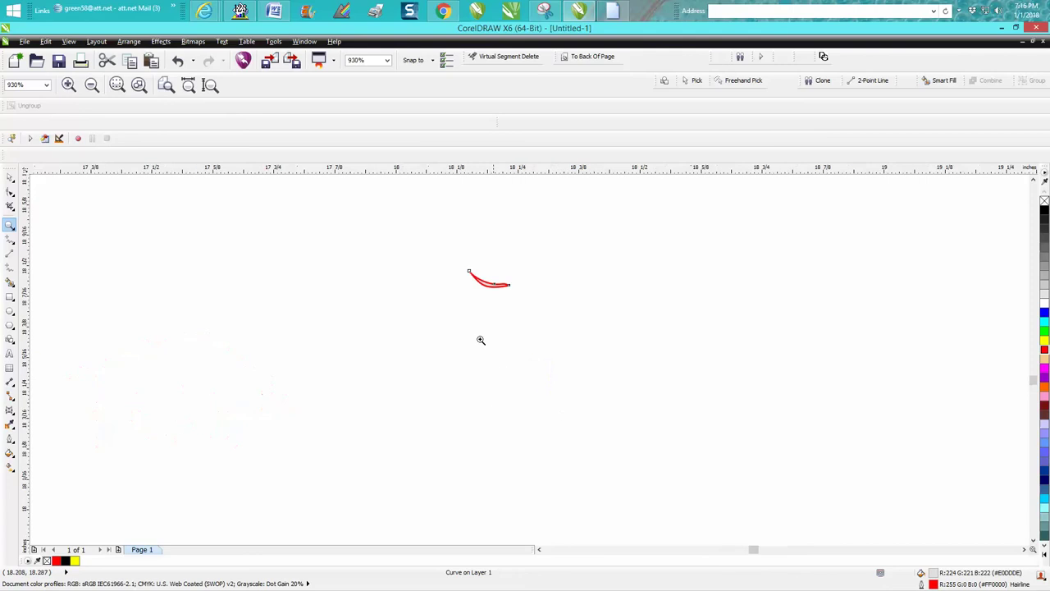
drag(449, 251, 538, 312)
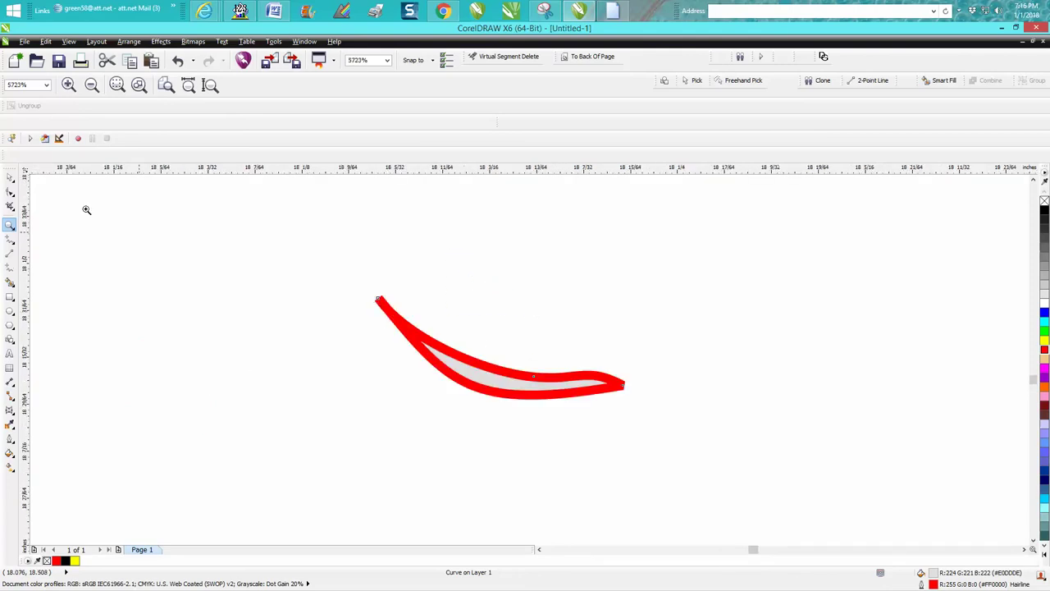
click(8, 177)
click(1045, 200)
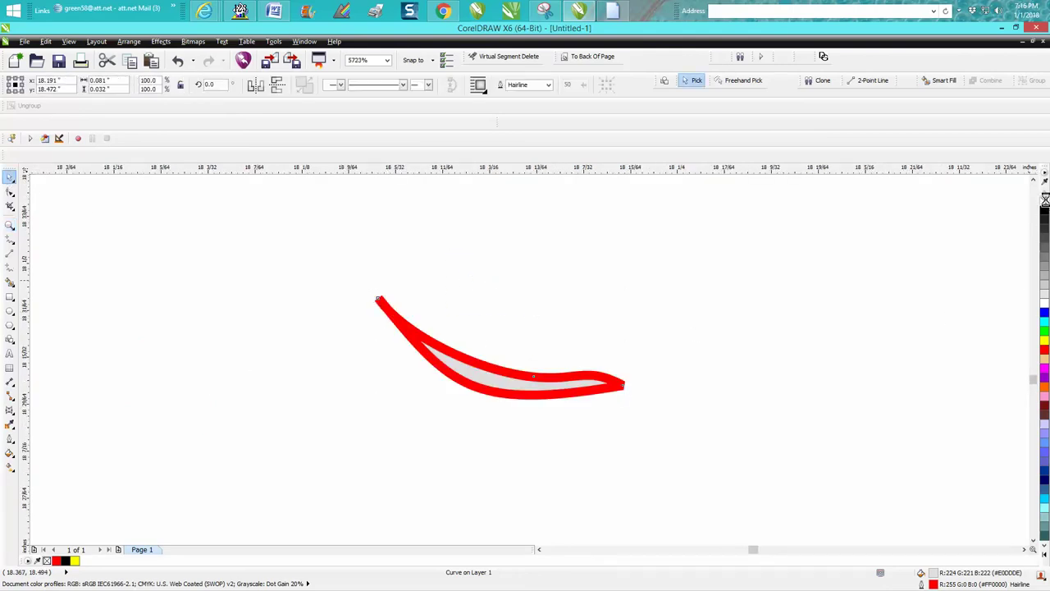
right_click(1045, 200)
click(1042, 351)
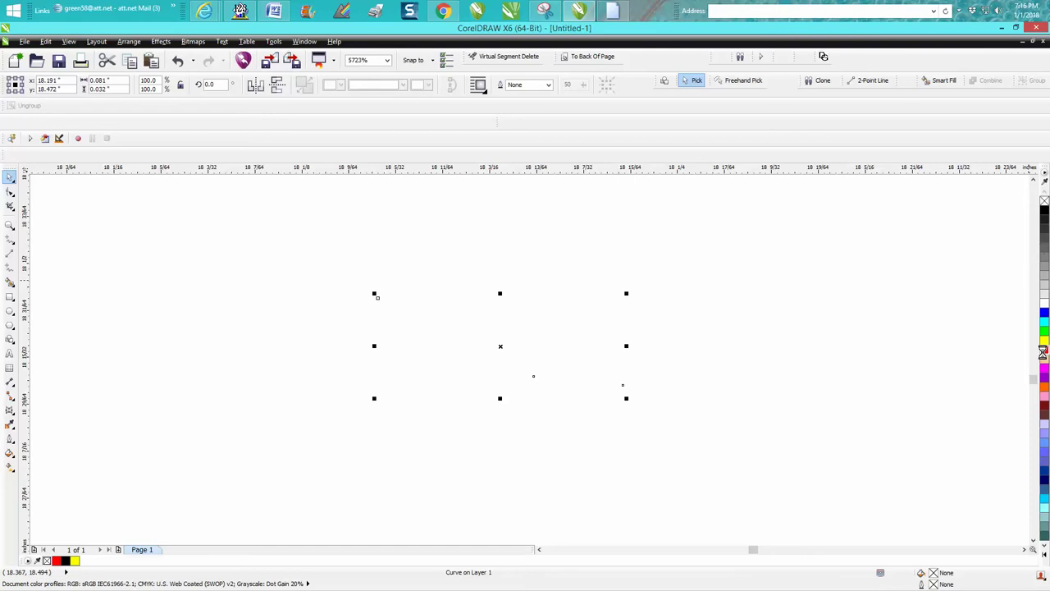
scroll(1026, 355, down, 3)
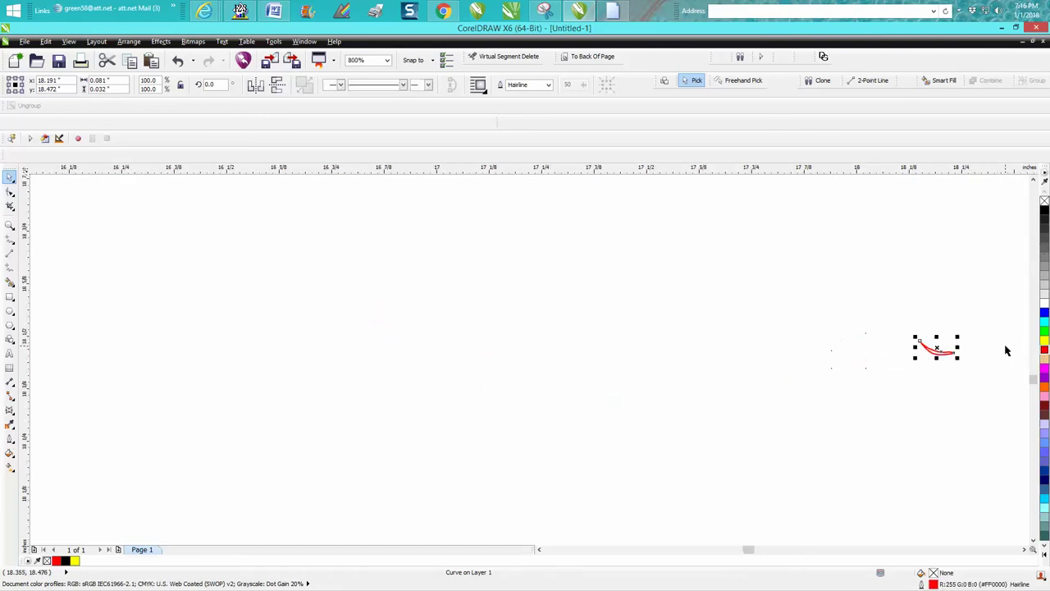
scroll(1007, 350, down, 2)
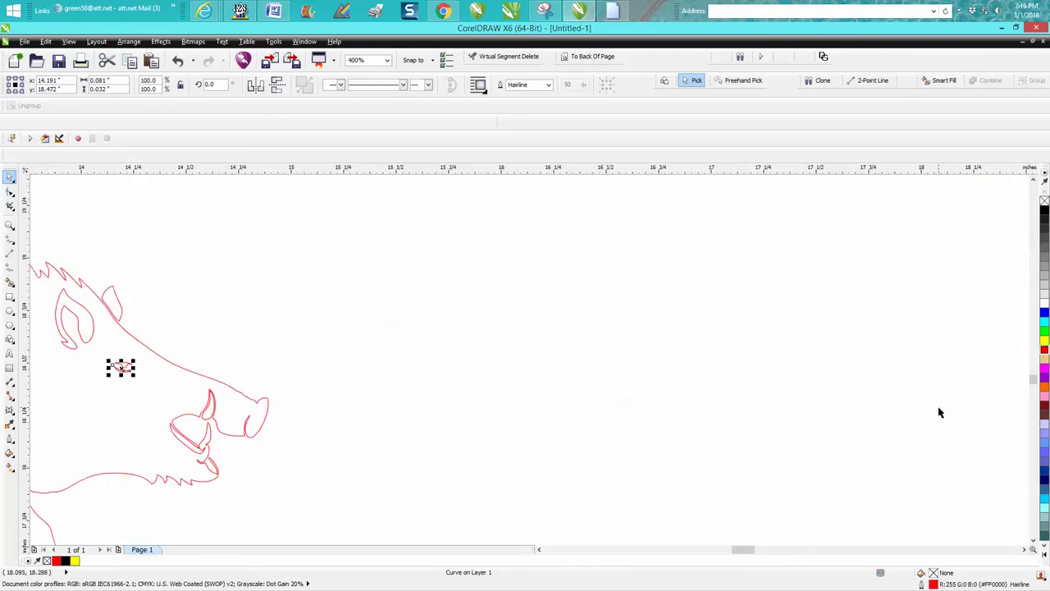
click(736, 430)
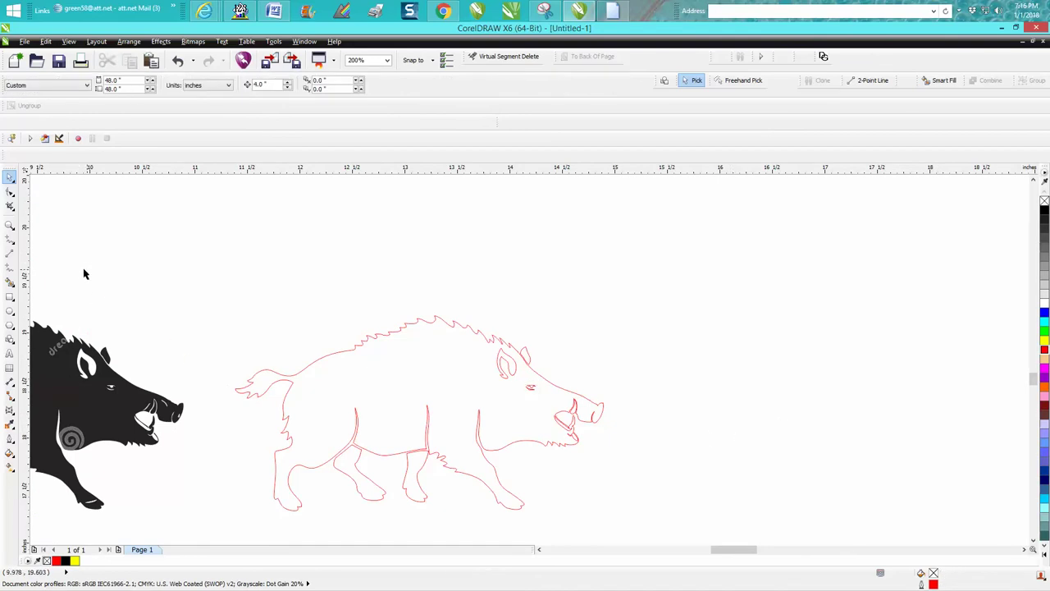
Zoom in on the boar's ear and select the nodes around it with the Shape tool
click(10, 225)
drag(476, 337, 590, 406)
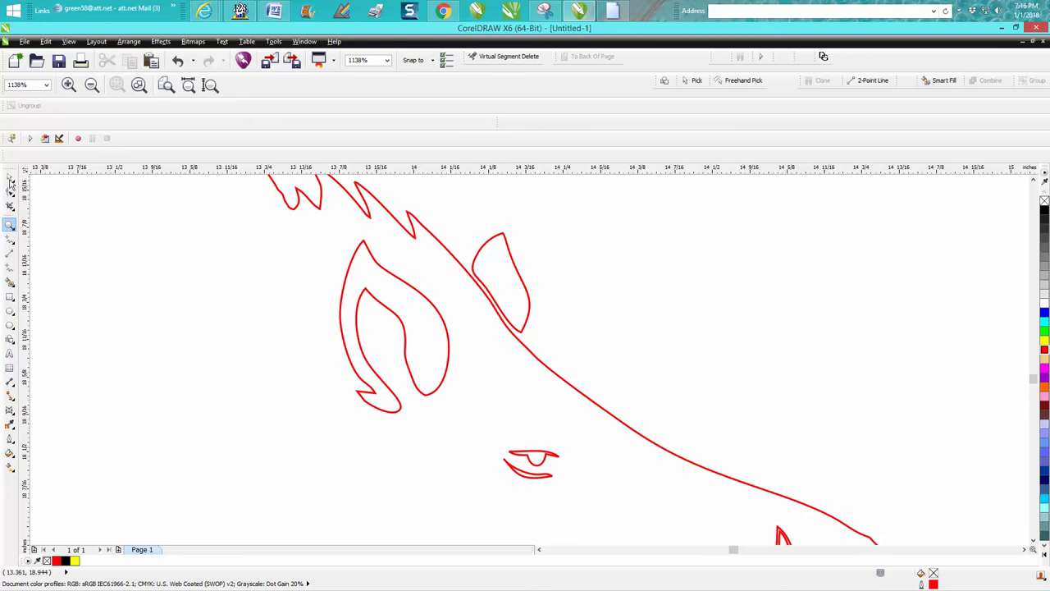
click(10, 177)
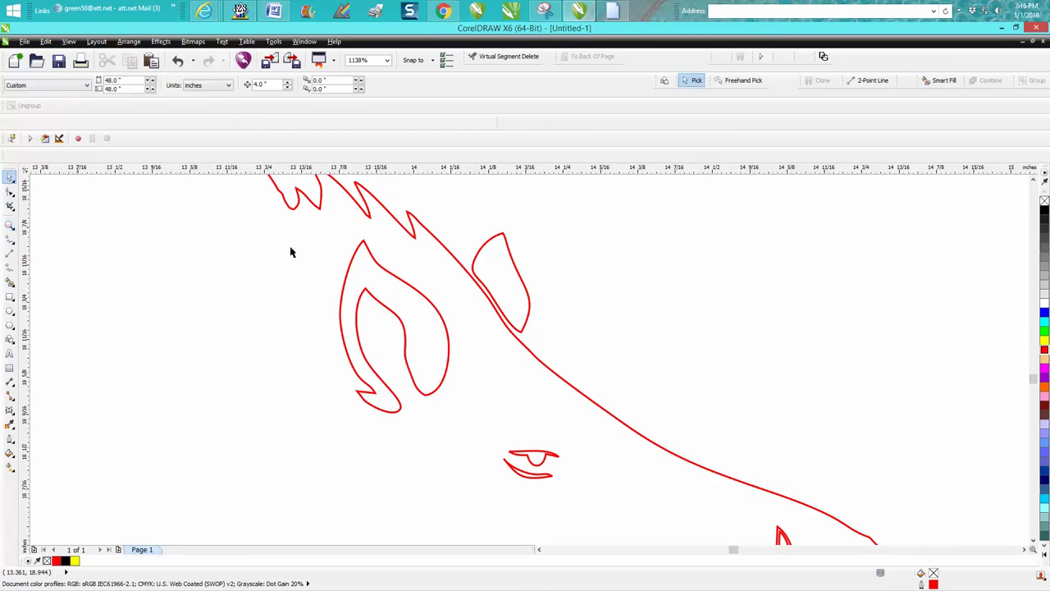
click(10, 190)
click(493, 305)
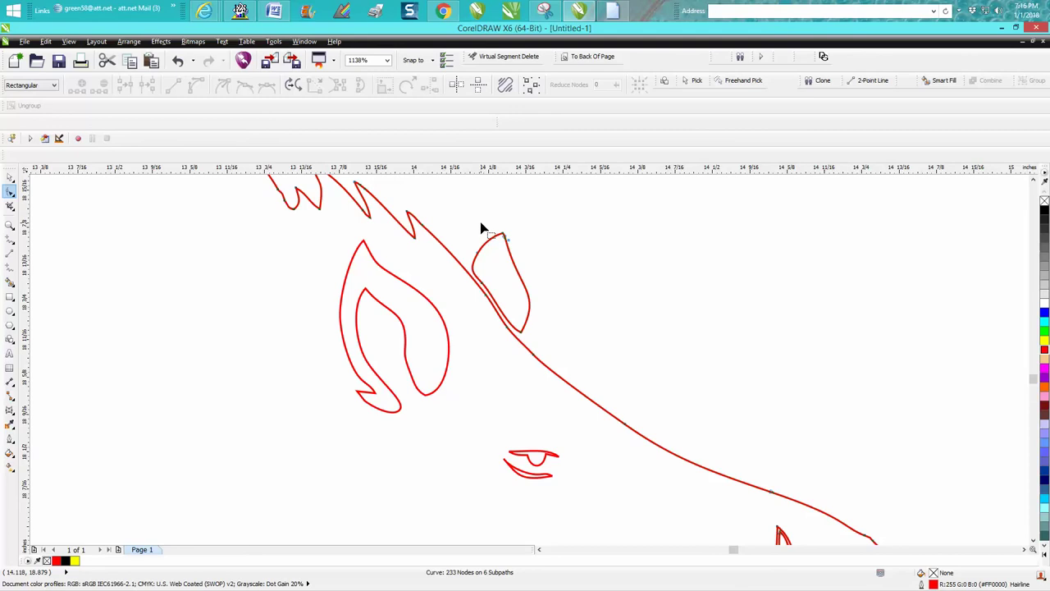
drag(464, 269, 513, 343)
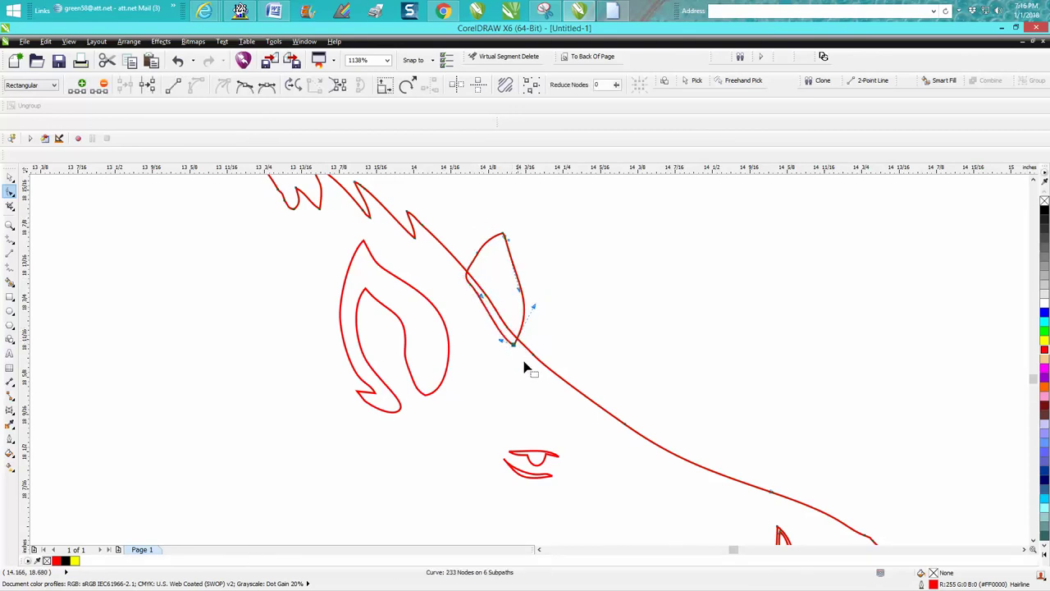
Remove the head line segments crossing the ear with Virtual Segment Delete
click(17, 215)
click(24, 258)
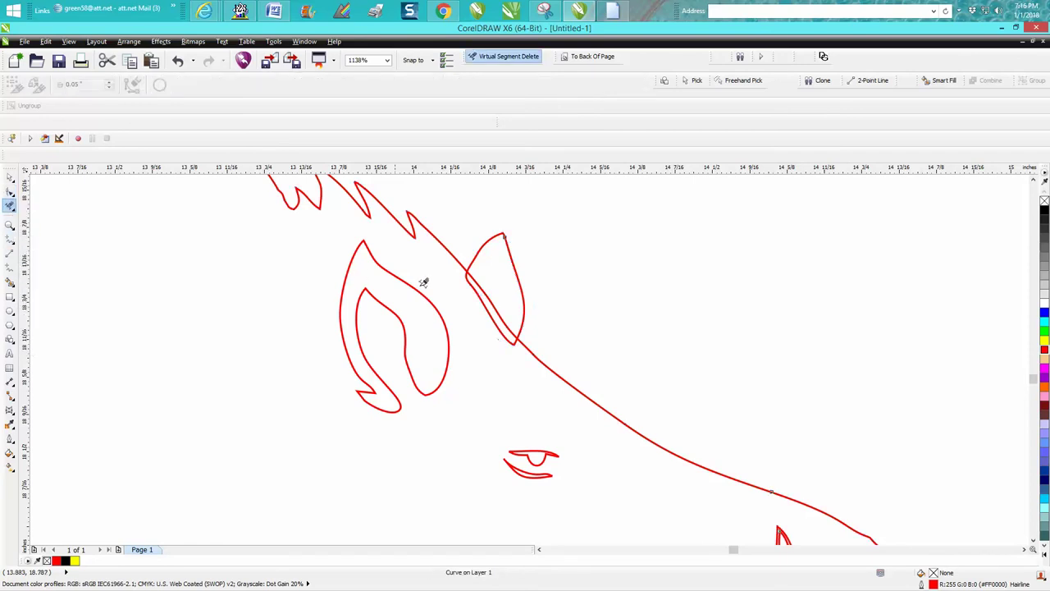
click(480, 282)
click(485, 295)
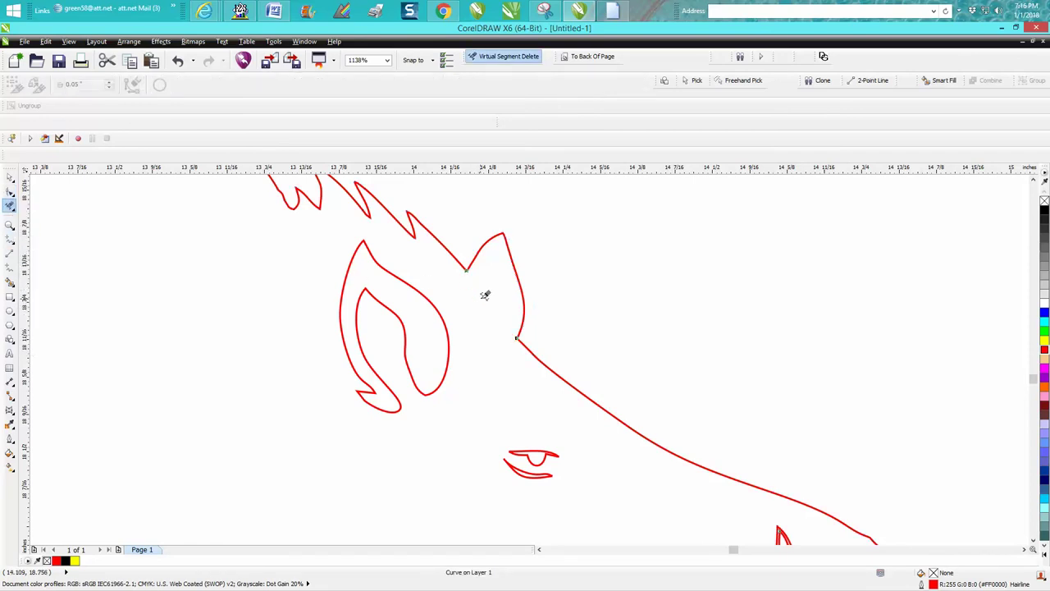
scroll(571, 335, down, 5)
scroll(571, 335, down, 5)
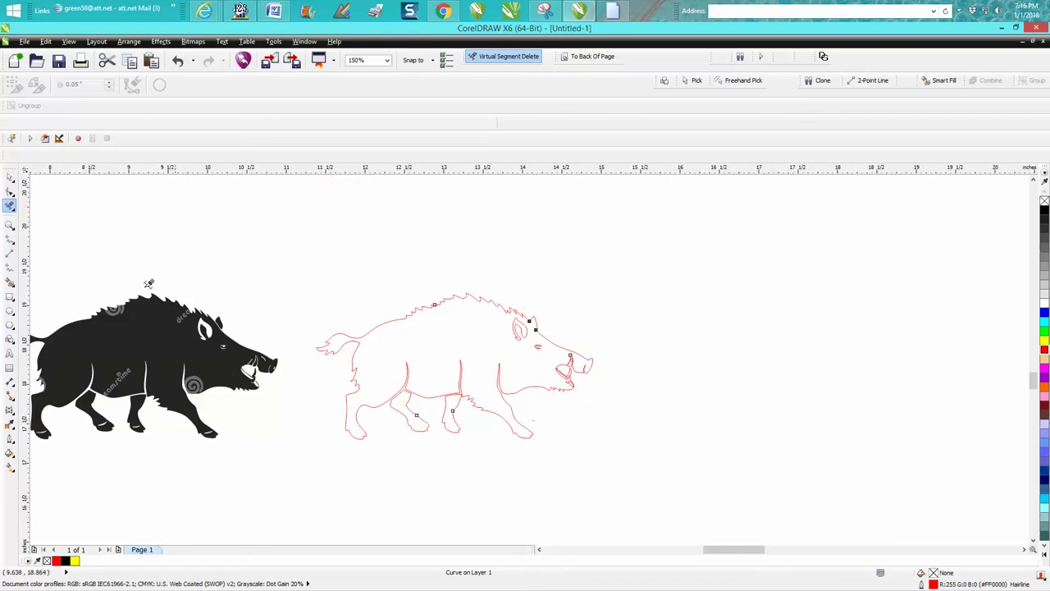
Zoom in on the boar outline's legs and break the curve apart
click(10, 225)
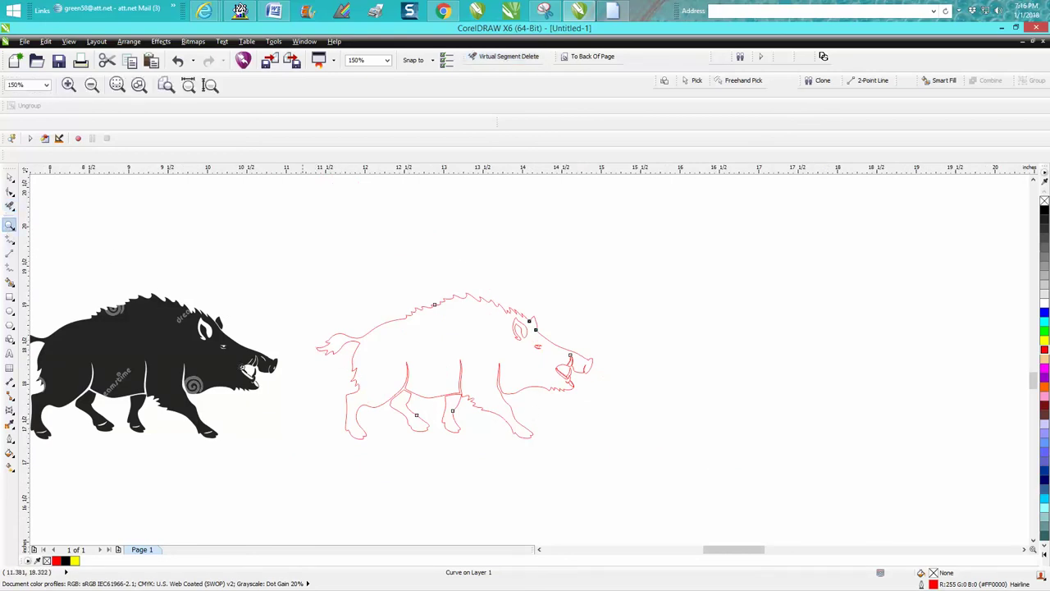
drag(391, 378, 588, 474)
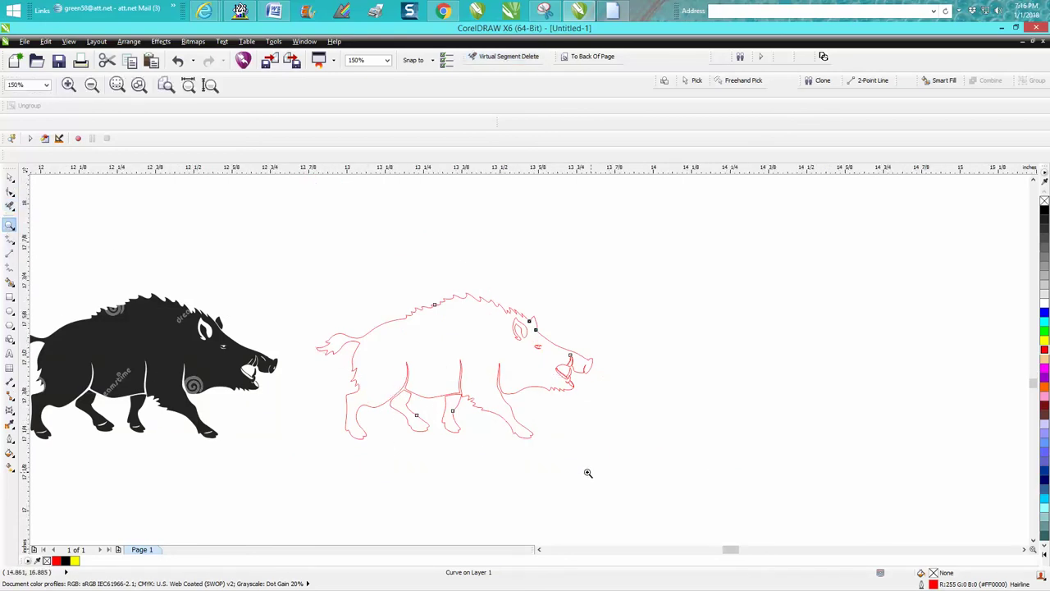
click(10, 176)
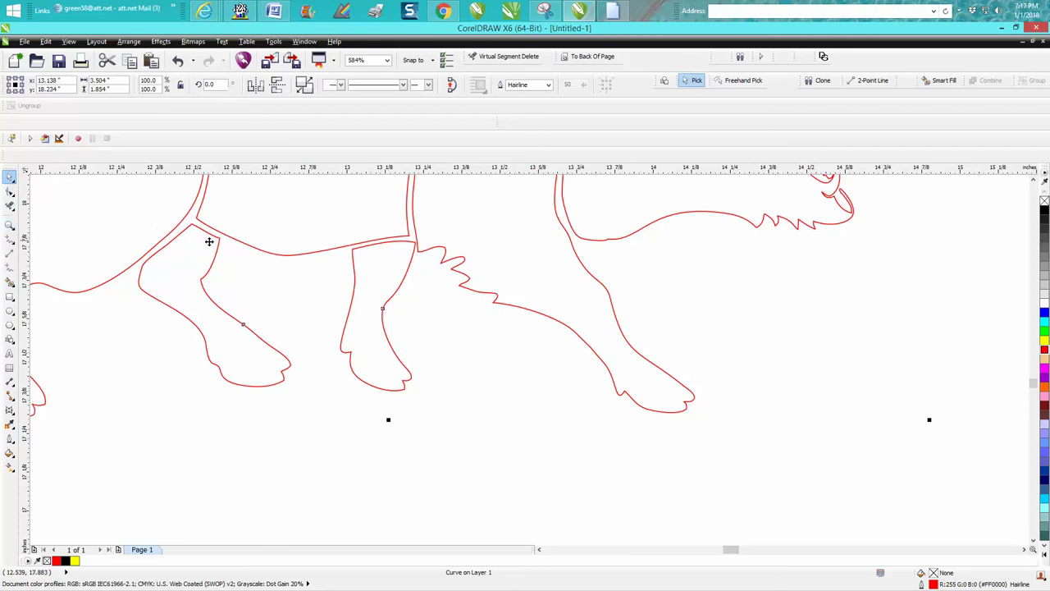
click(196, 408)
click(226, 380)
click(129, 41)
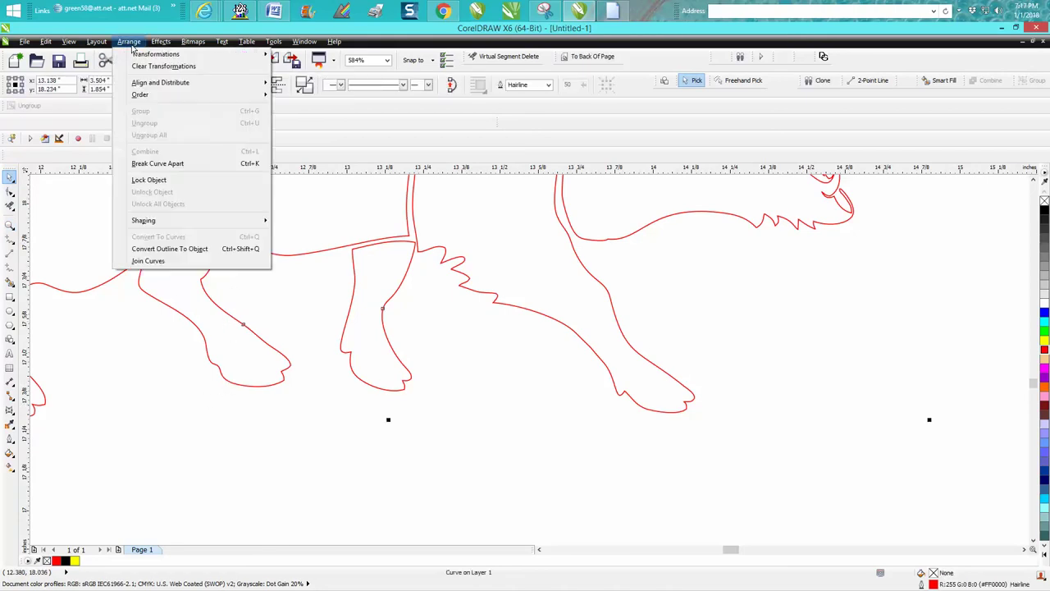
click(164, 162)
Nudge the detached left and middle leg pieces up-left into place
click(147, 225)
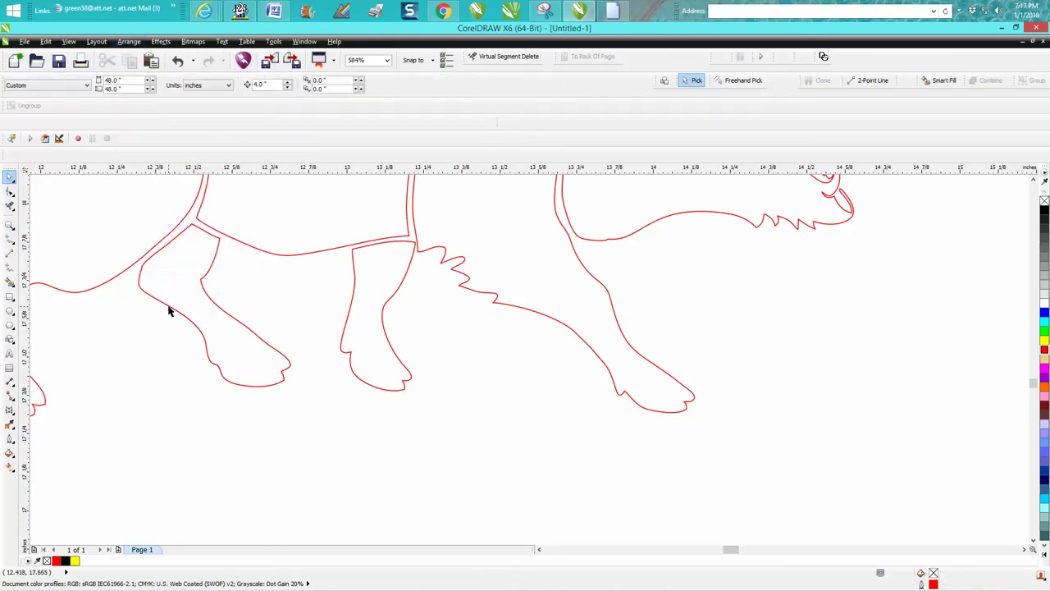
click(171, 309)
drag(197, 294, 184, 289)
click(357, 291)
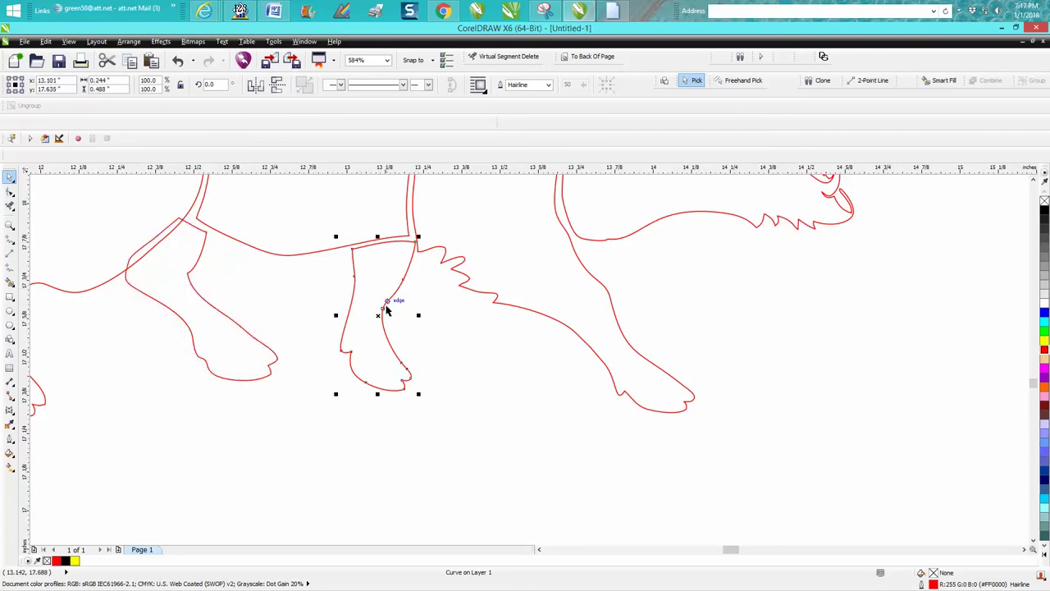
drag(379, 312, 348, 291)
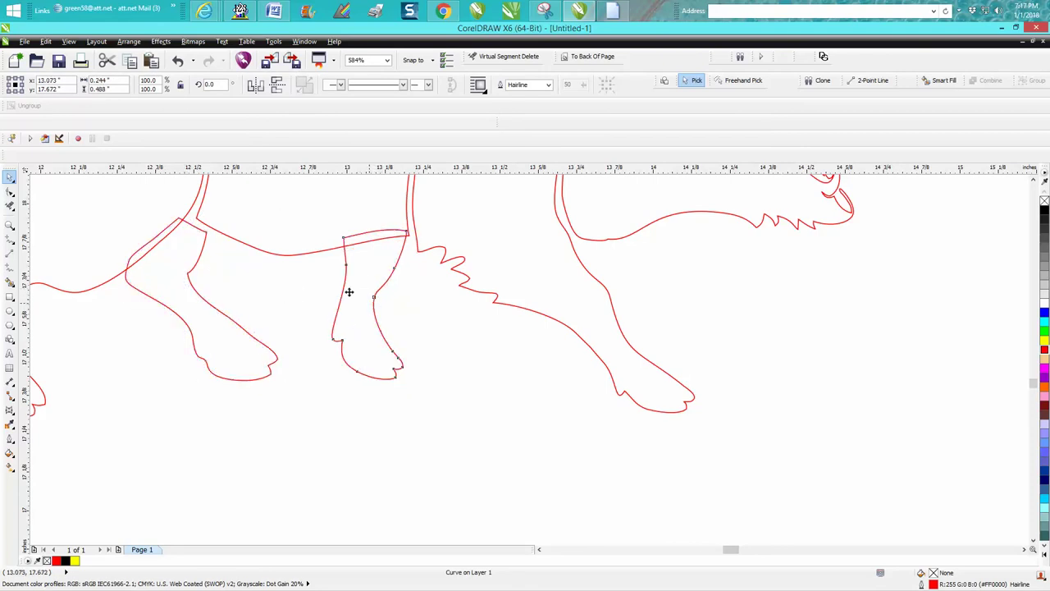
Delete the overlapping segments across the tops of the left and middle legs
click(9, 206)
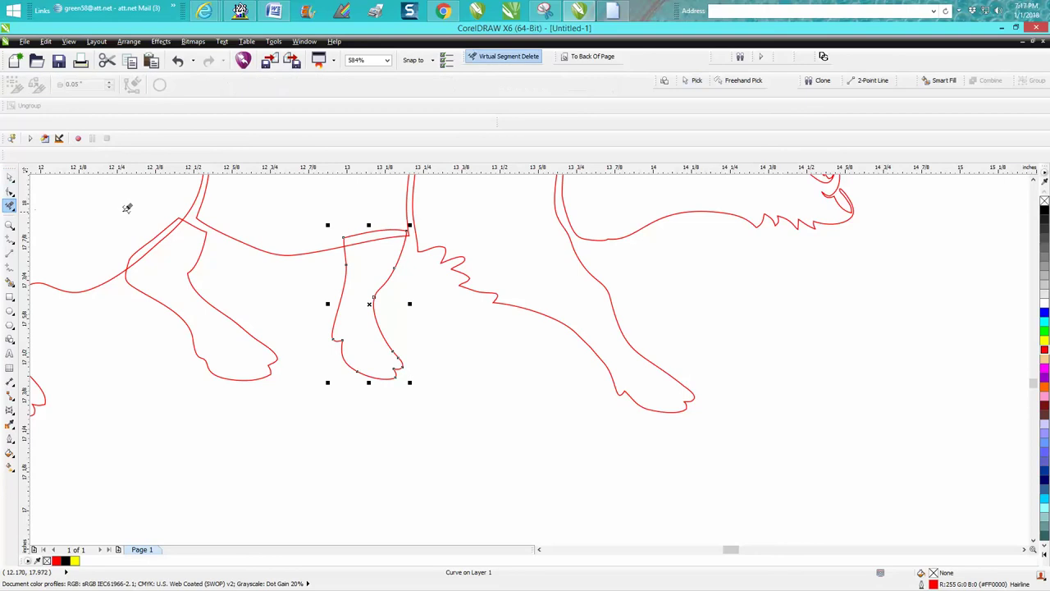
click(165, 222)
click(170, 232)
click(364, 234)
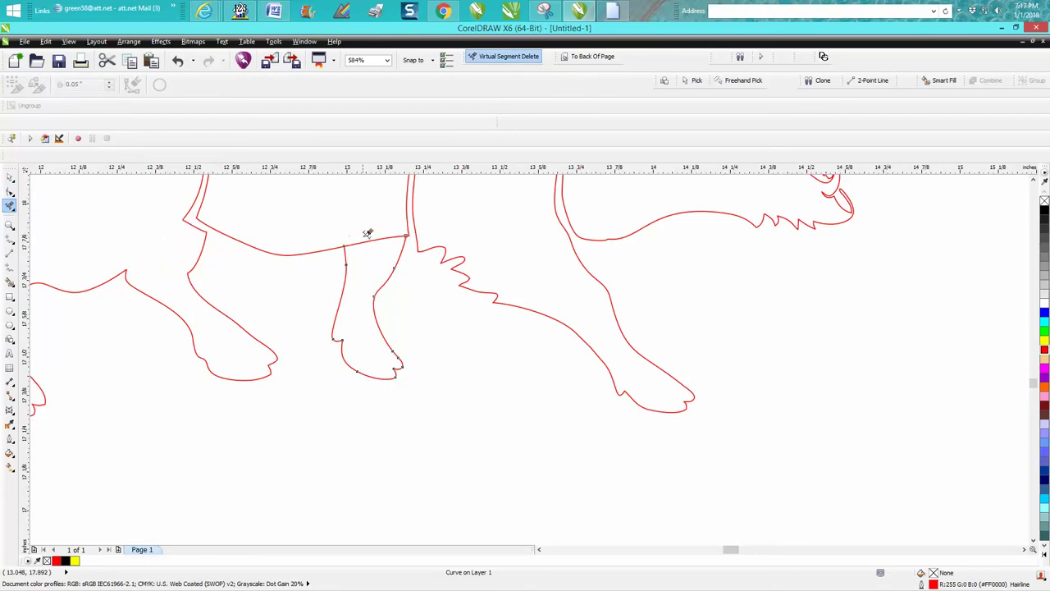
click(365, 238)
scroll(521, 300, down, 2)
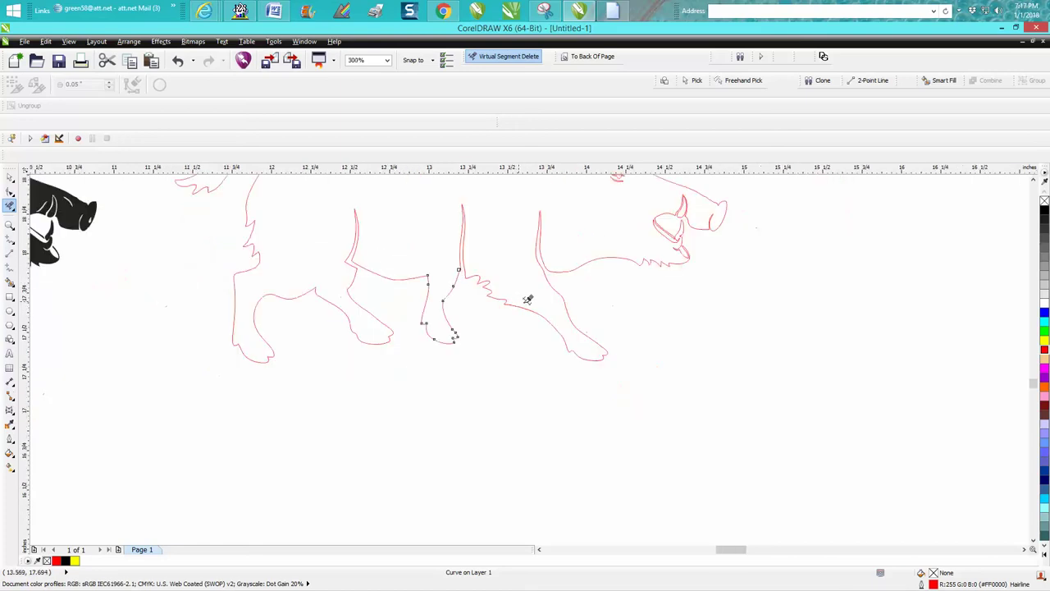
scroll(536, 301, down, 1)
Zoom in on the snout and delete the inner curve of the pointed lobe
click(10, 224)
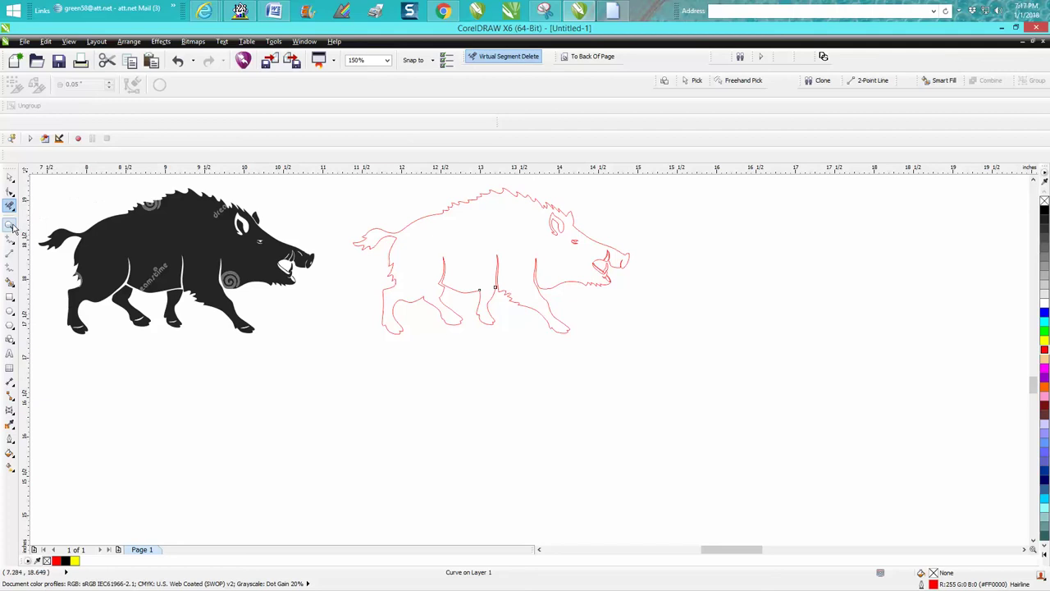
drag(594, 244, 662, 293)
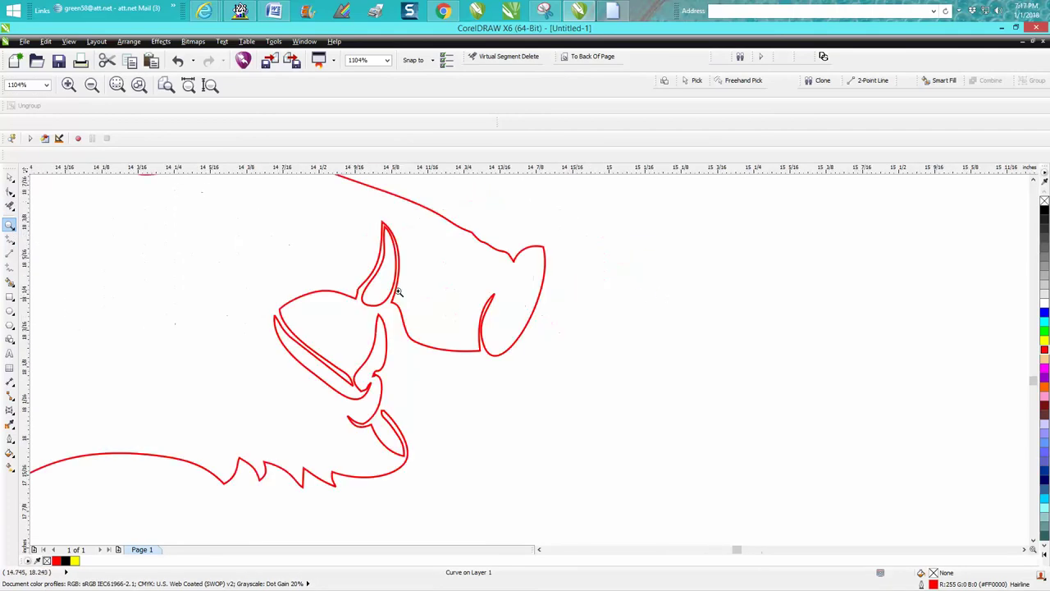
click(11, 178)
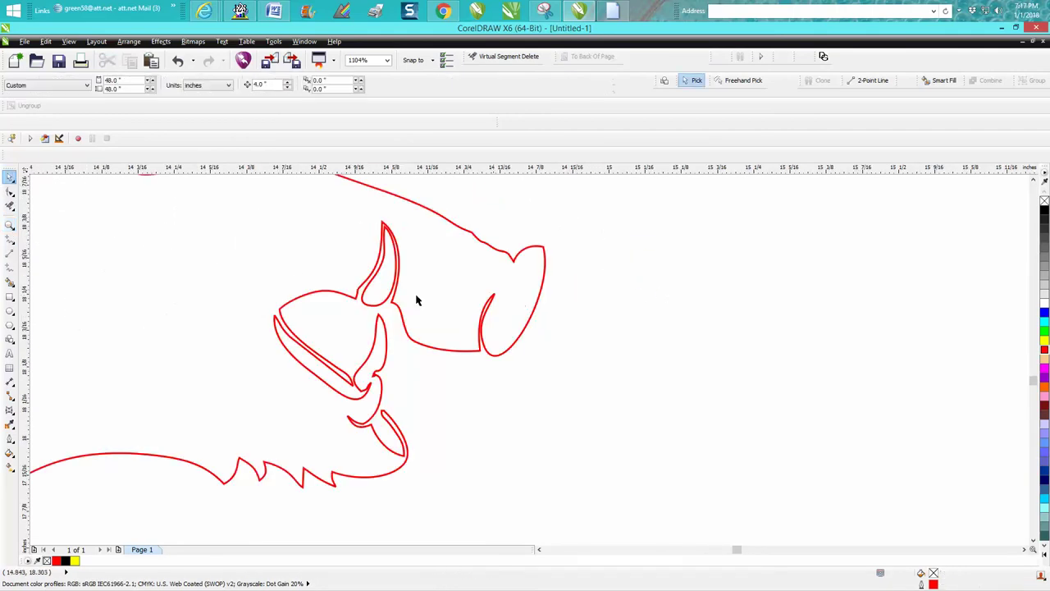
click(376, 309)
key(Delete)
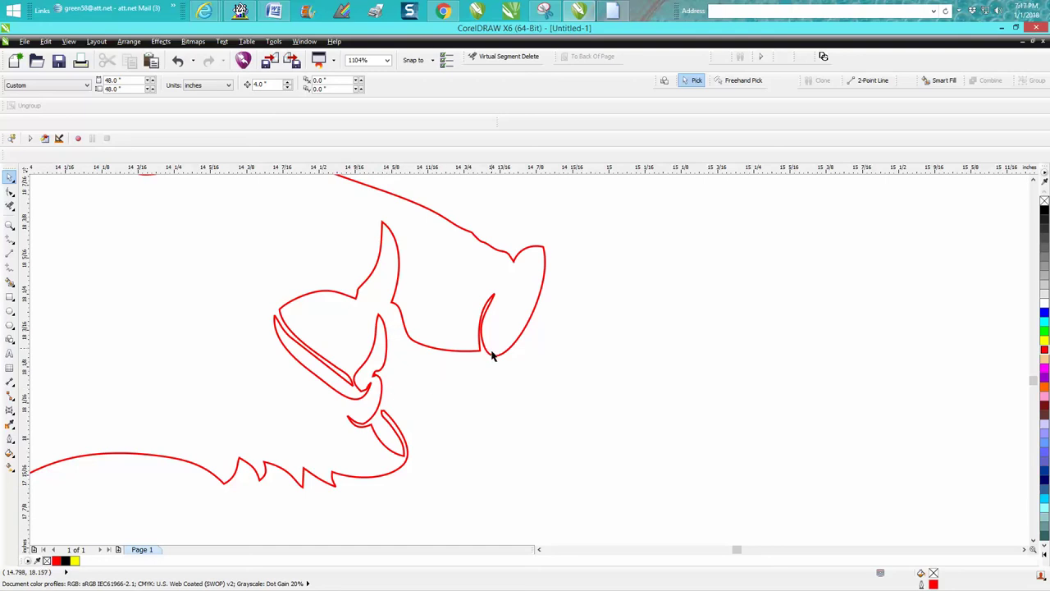
Select the snout's top-right nodes and reshape the inner curve at the snout tip
click(10, 191)
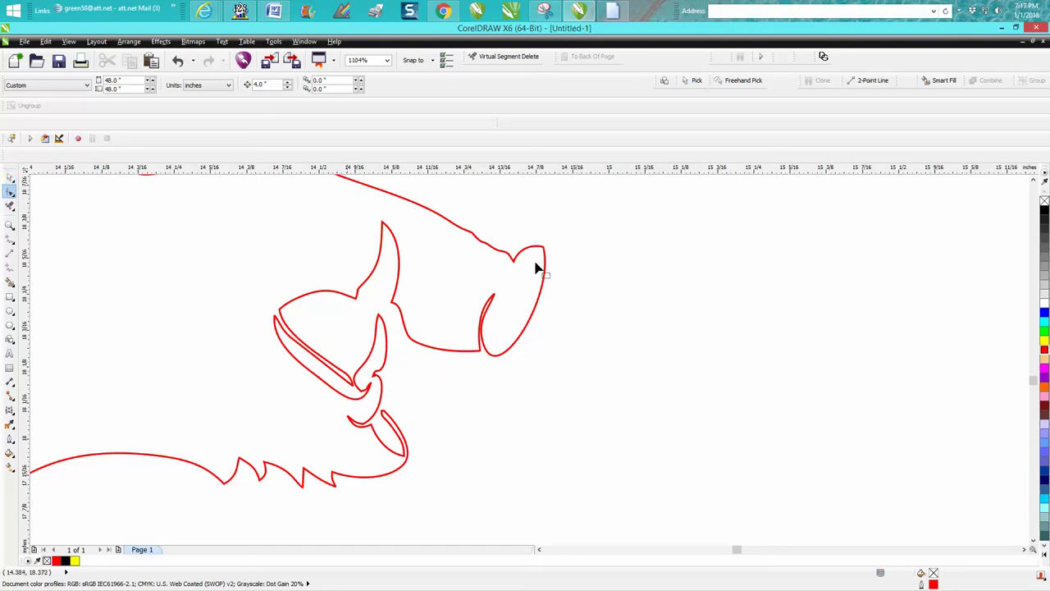
click(480, 234)
drag(451, 213, 586, 244)
click(543, 247)
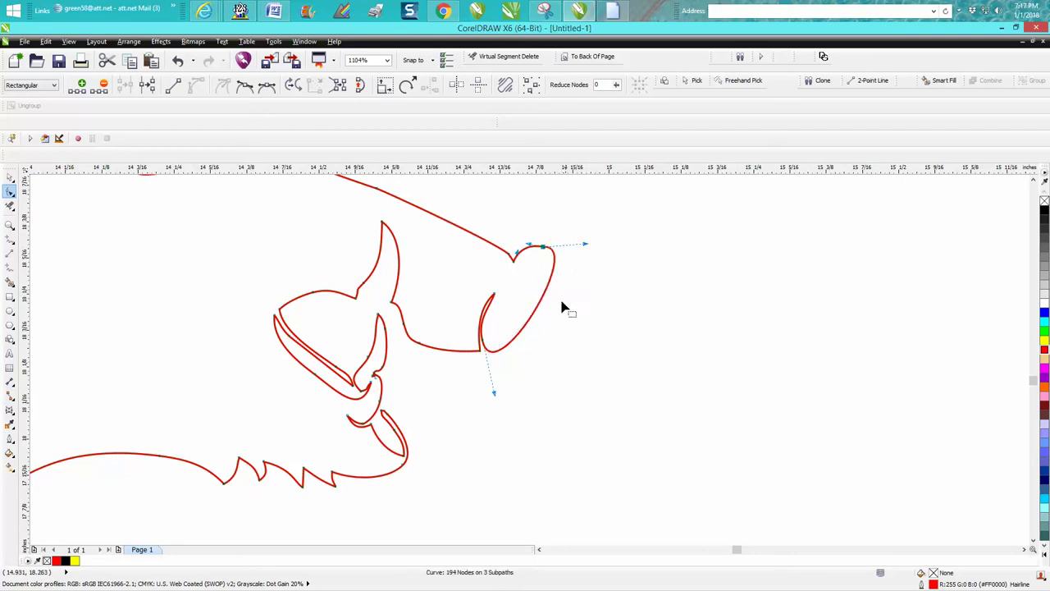
drag(486, 347, 490, 319)
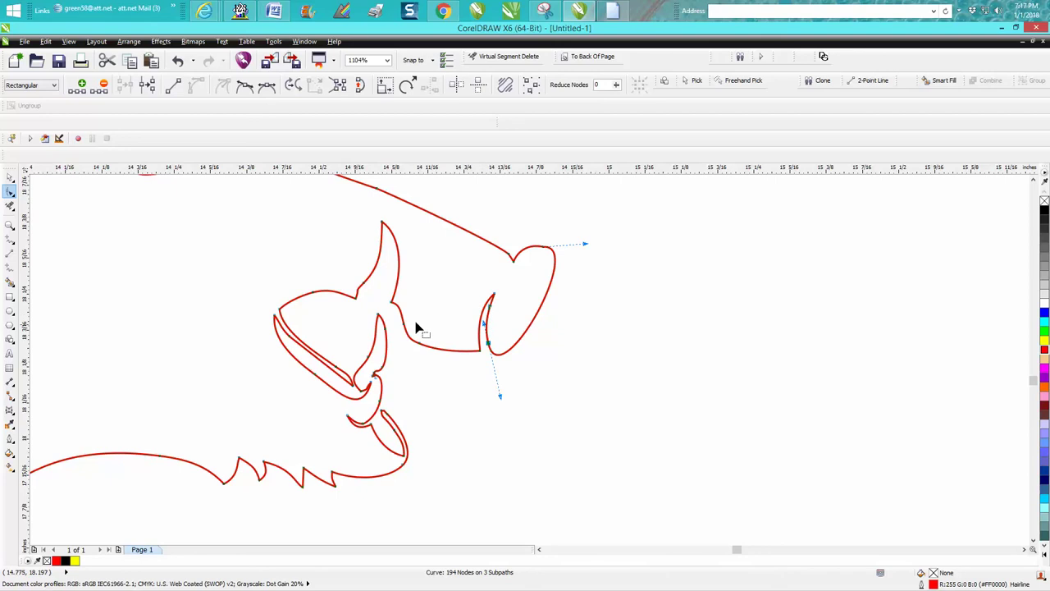
Zoom closer on the inner curve's tip and reshape the segment beside the tusk tip
click(9, 224)
drag(453, 287, 504, 324)
click(10, 191)
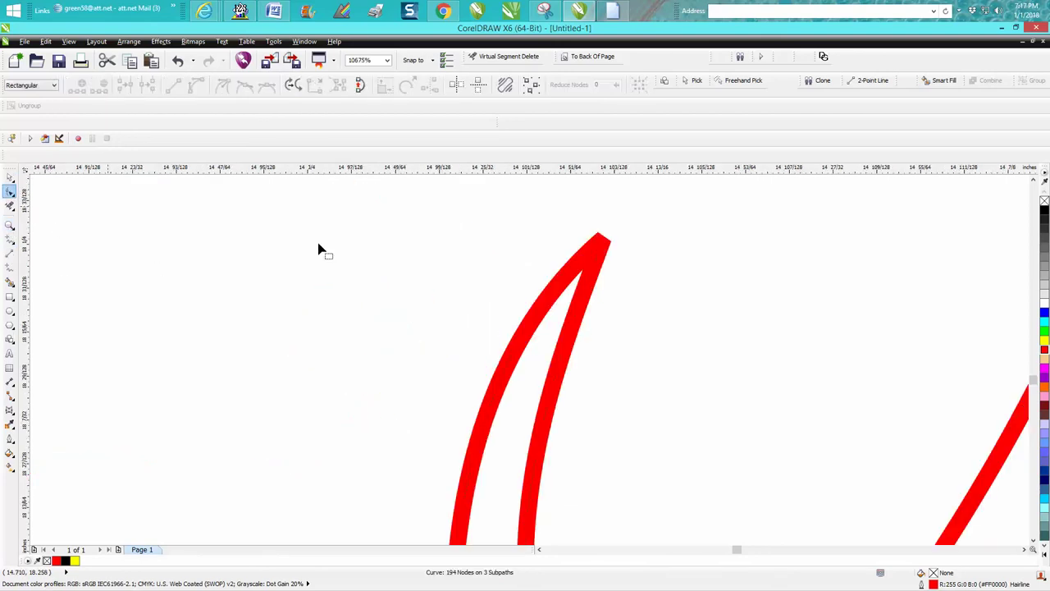
click(603, 242)
scroll(586, 283, down, 4)
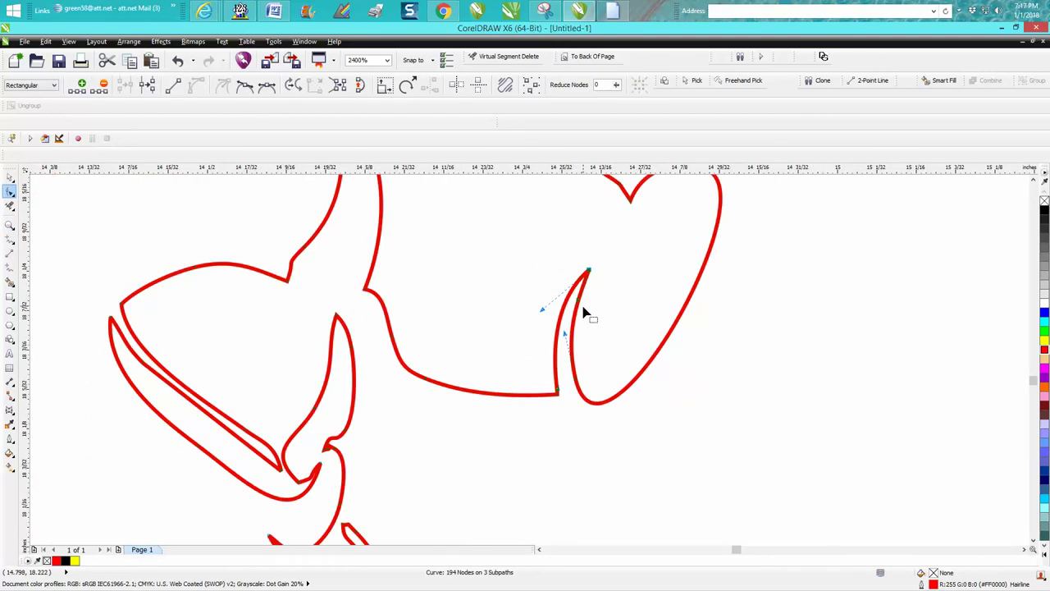
drag(580, 309, 589, 329)
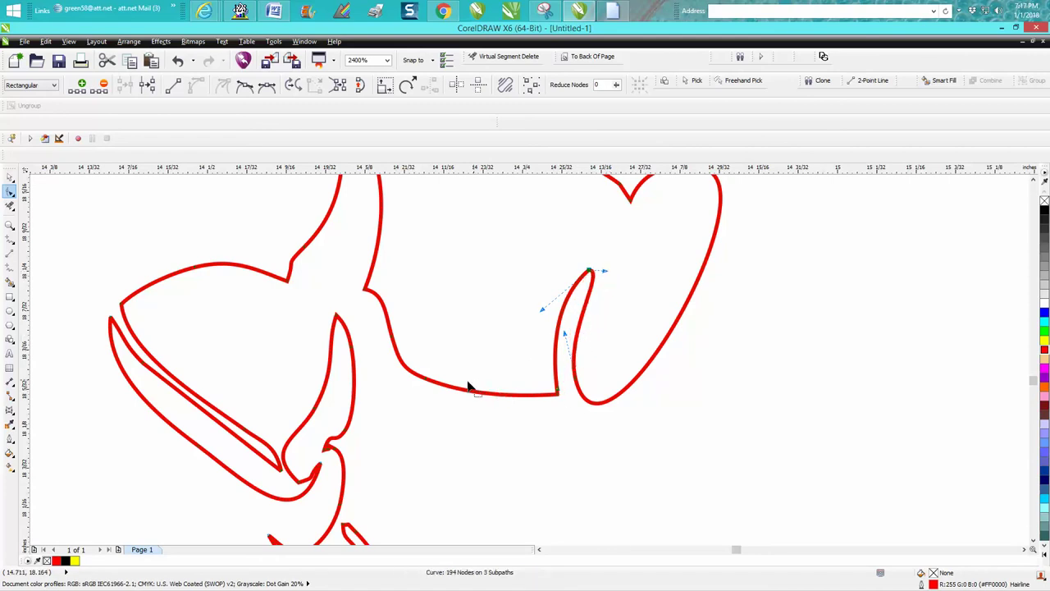
Delete extra tusk nodes, removing the small hook and loop, leaving a smoother 188-node curve
drag(284, 475, 237, 434)
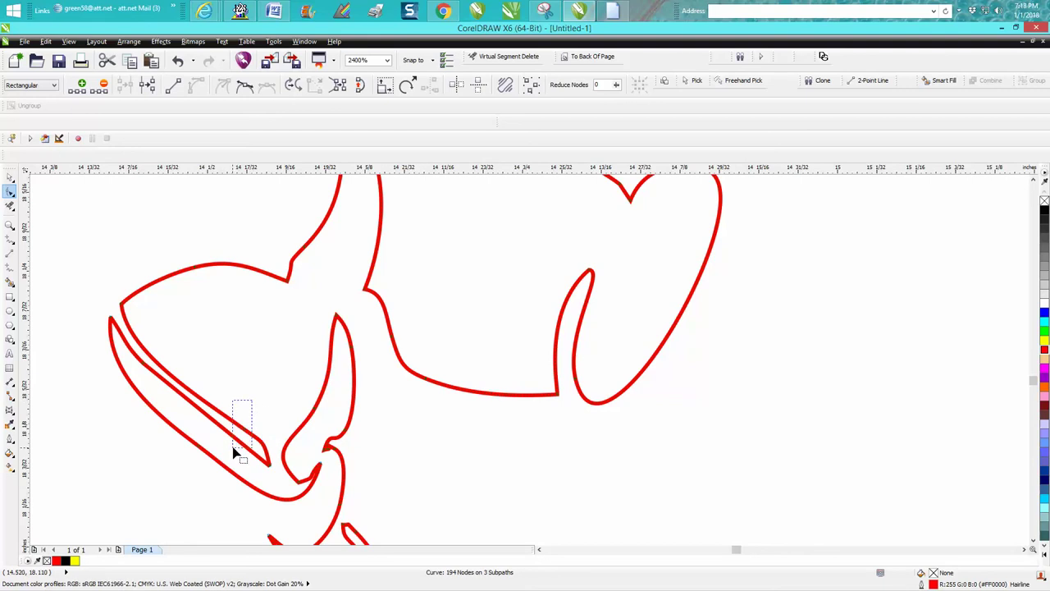
double_click(259, 457)
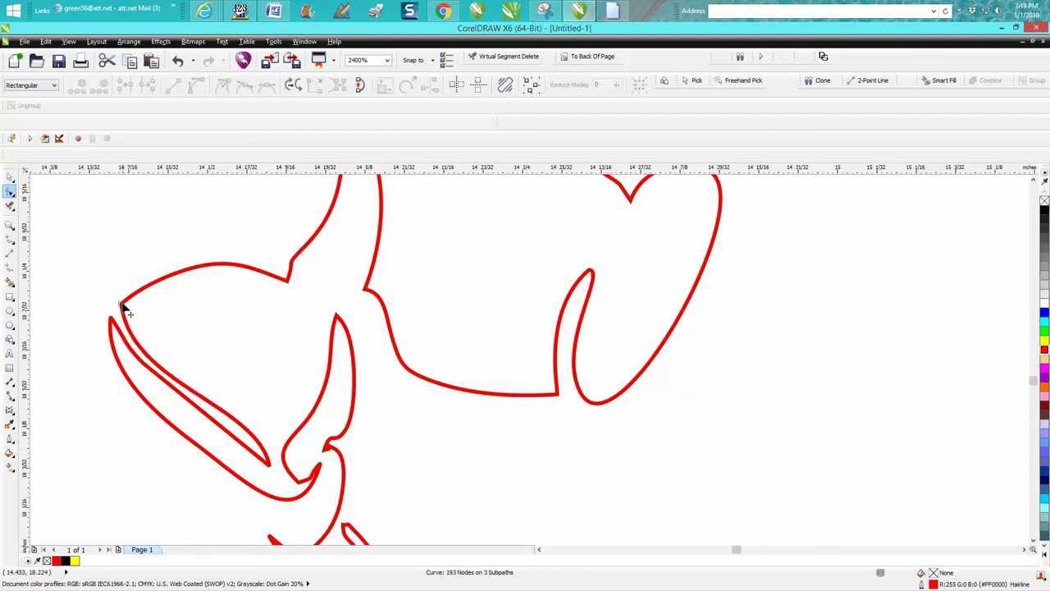
drag(134, 392, 154, 387)
click(320, 424)
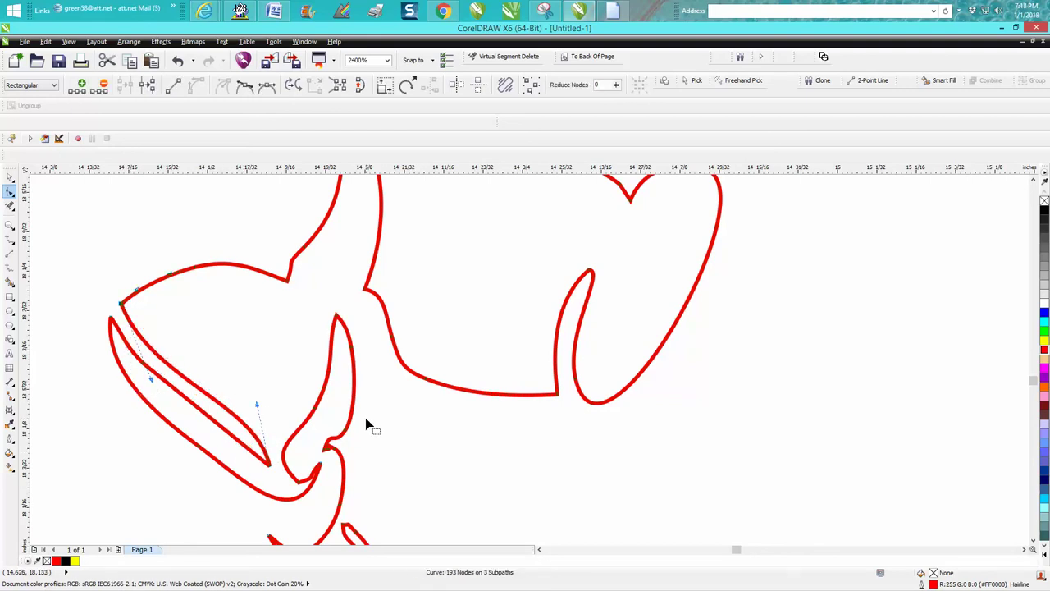
key(Delete)
click(320, 466)
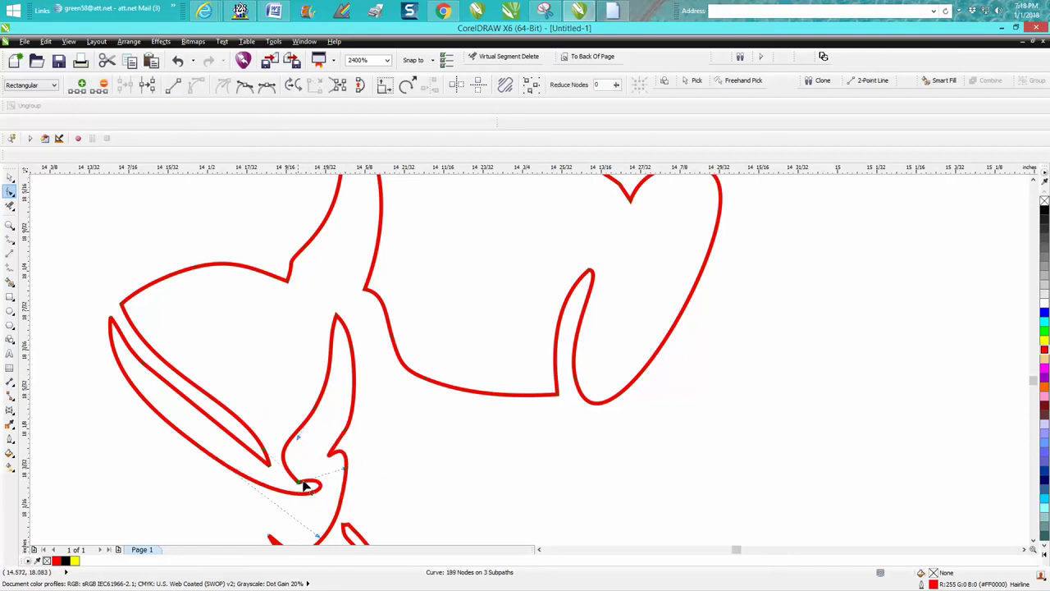
key(Delete)
scroll(556, 445, down, 5)
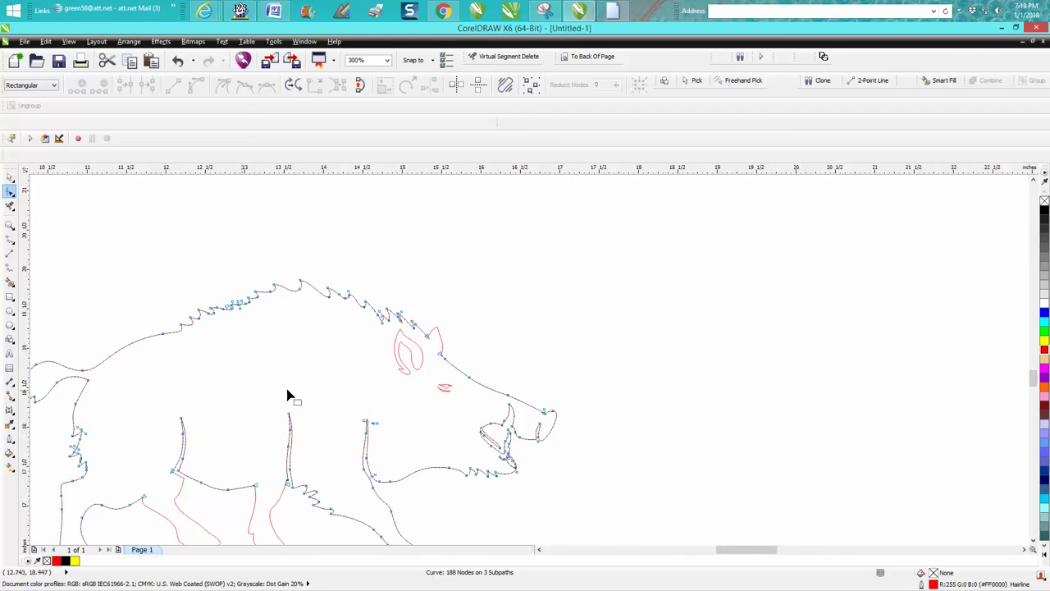
scroll(233, 390, down, 1)
click(10, 176)
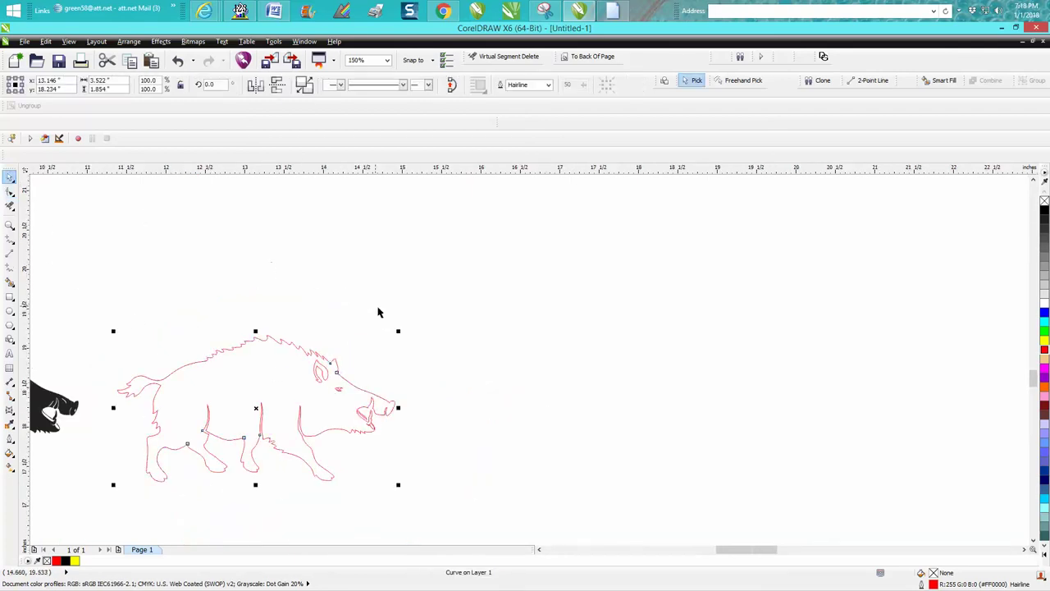
scroll(379, 309, down, 1)
Draw a yellow rectangle, send it to the back, and slide it under the boar outline
click(9, 296)
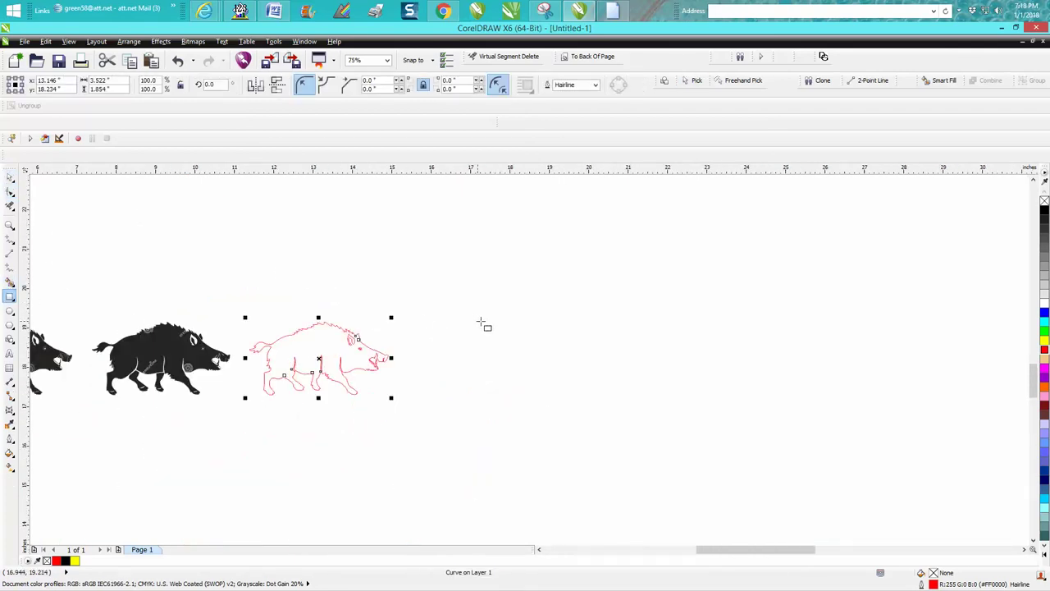
drag(398, 285, 693, 425)
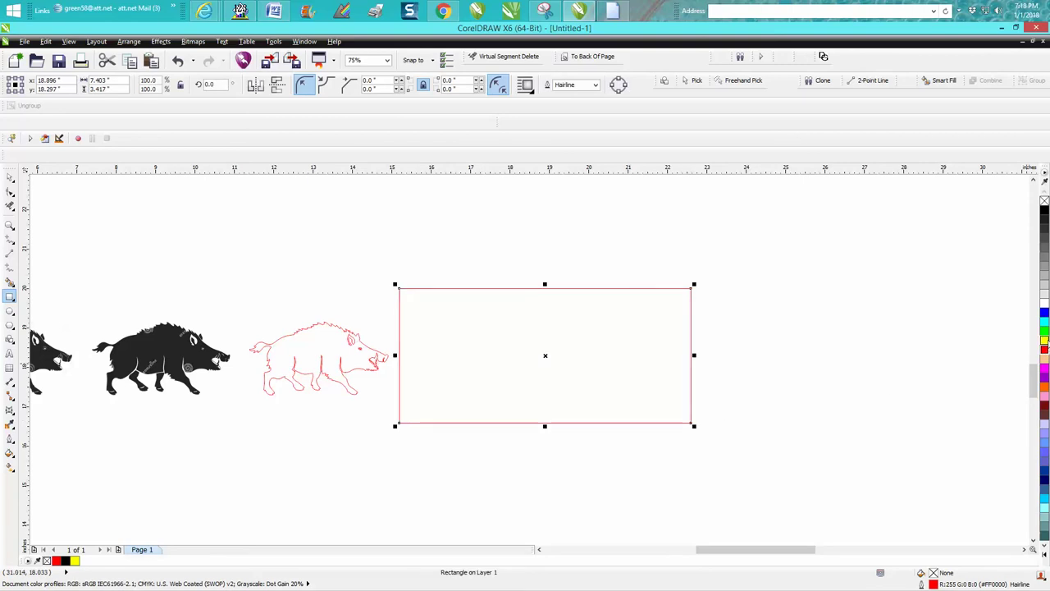
click(1046, 340)
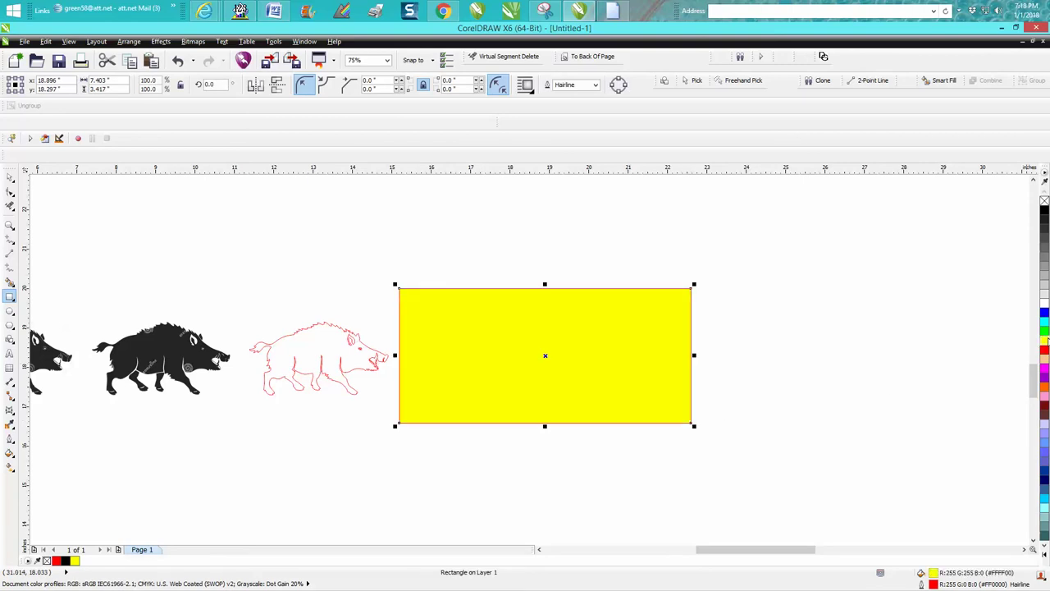
click(589, 57)
click(11, 177)
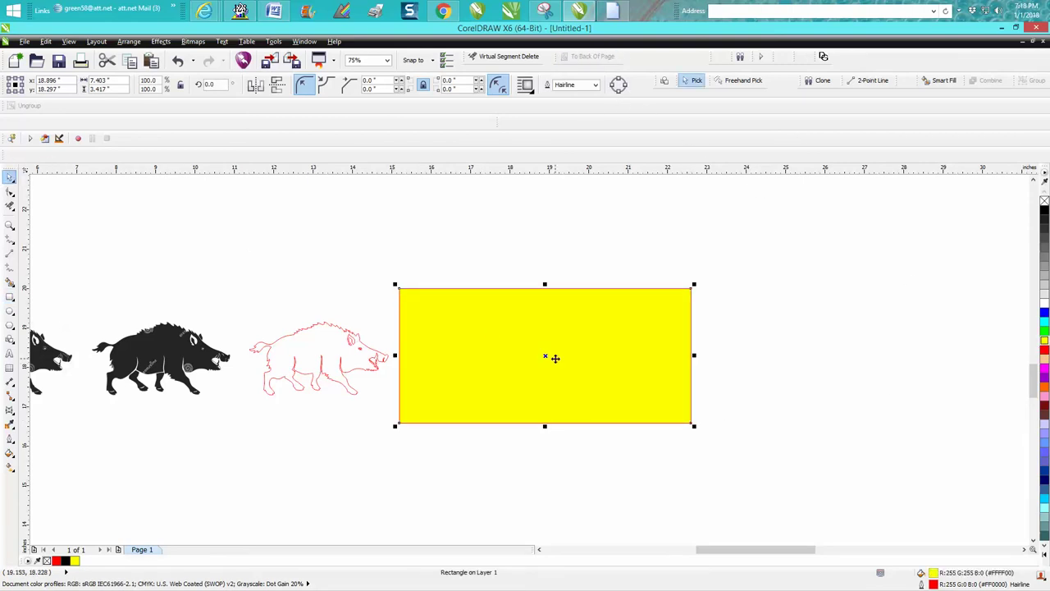
drag(526, 361, 385, 356)
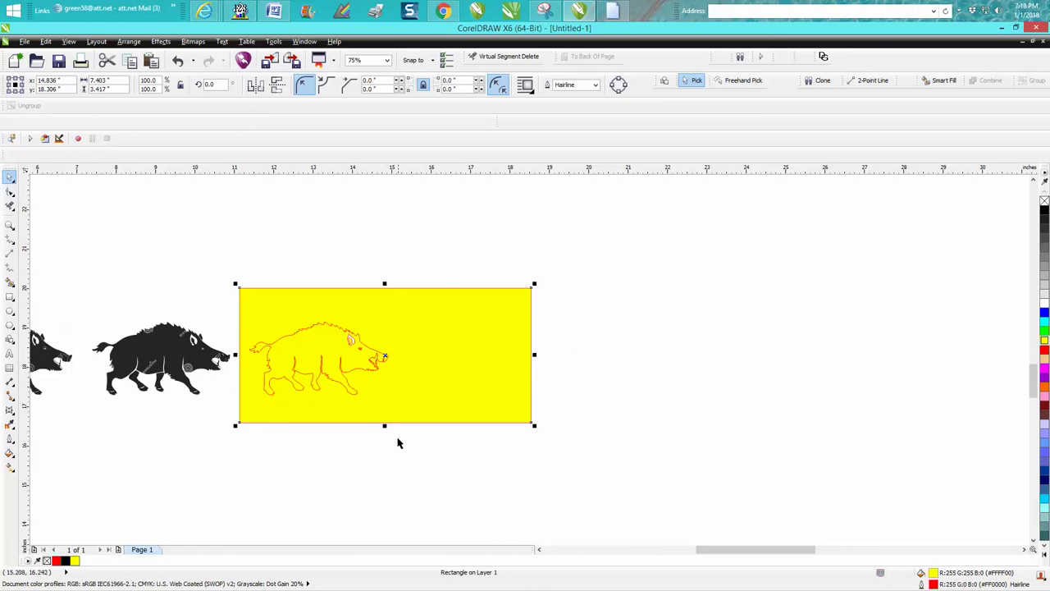
Zoom into the boar's head over yellow and remove the eye shape's white fill
click(10, 225)
drag(337, 323, 420, 370)
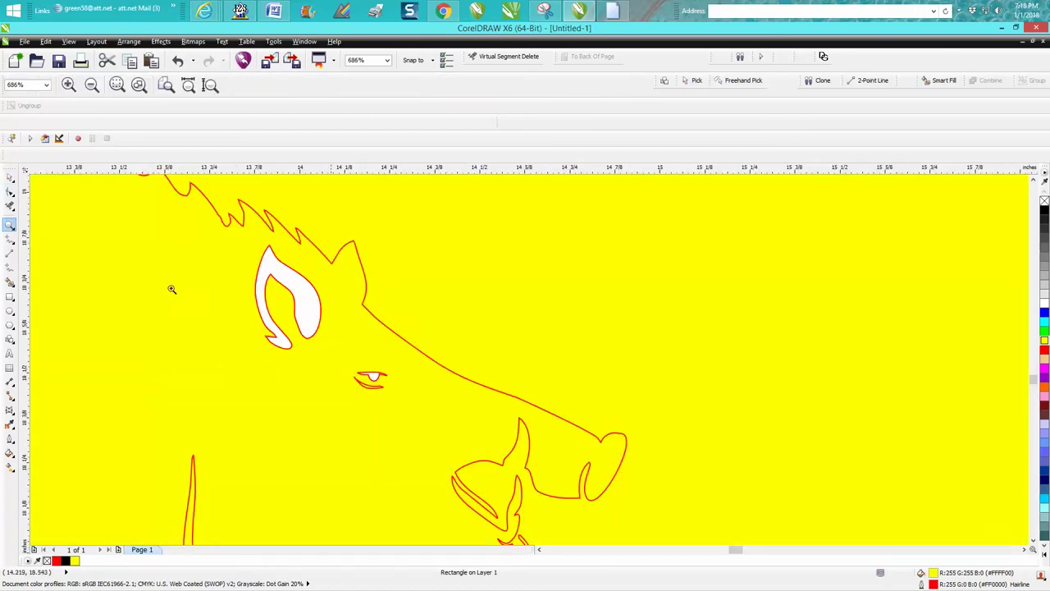
click(11, 178)
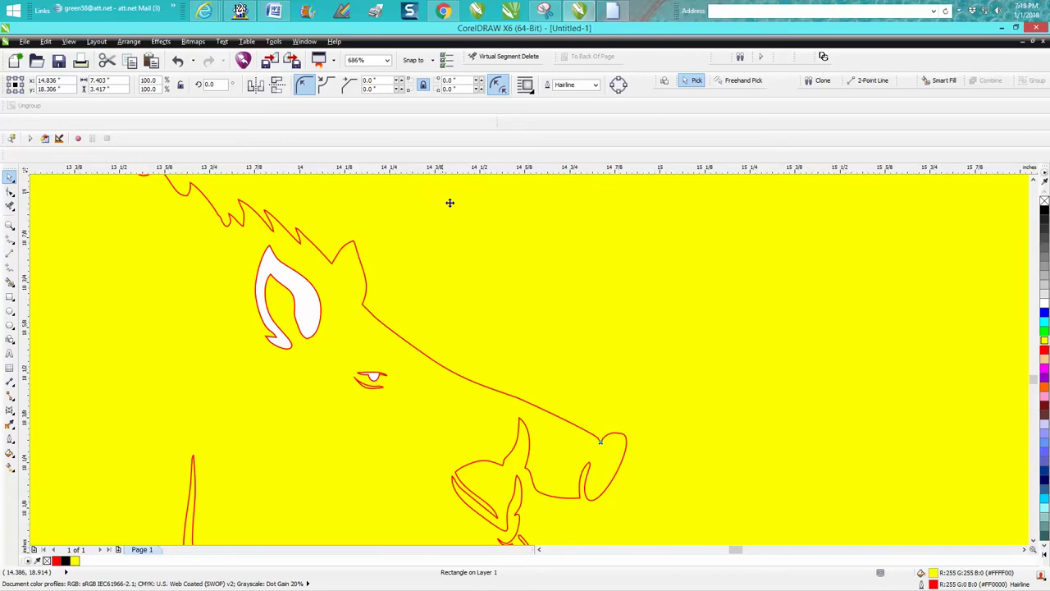
scroll(542, 213, down, 3)
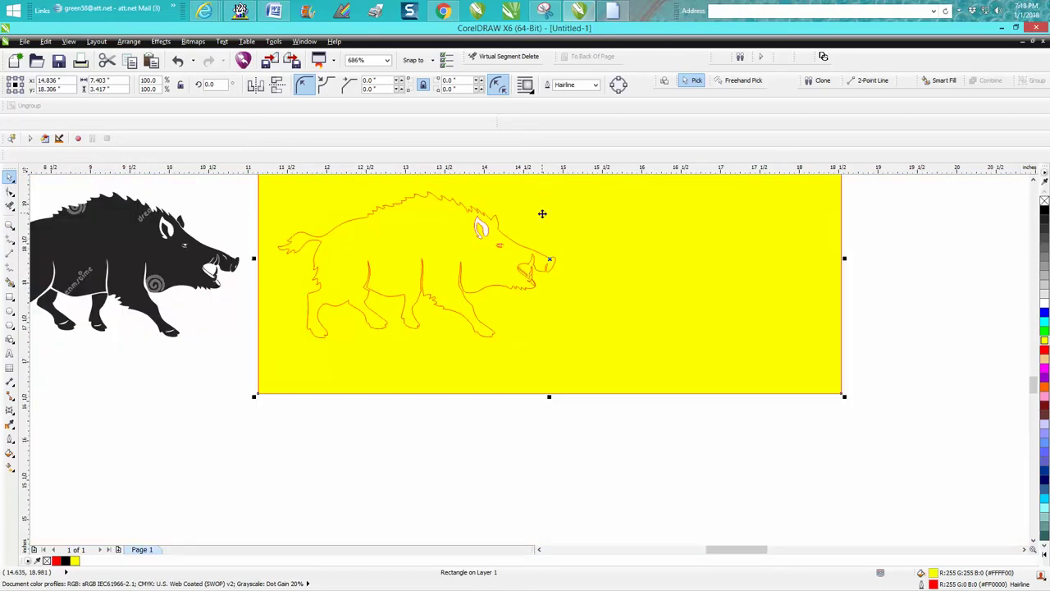
click(435, 421)
click(484, 233)
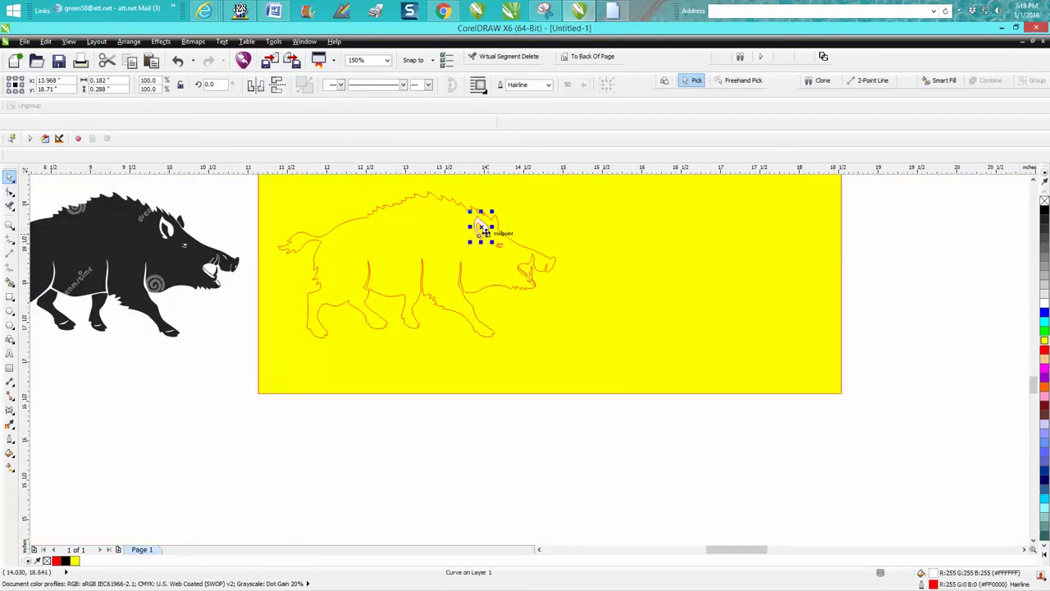
key(Delete)
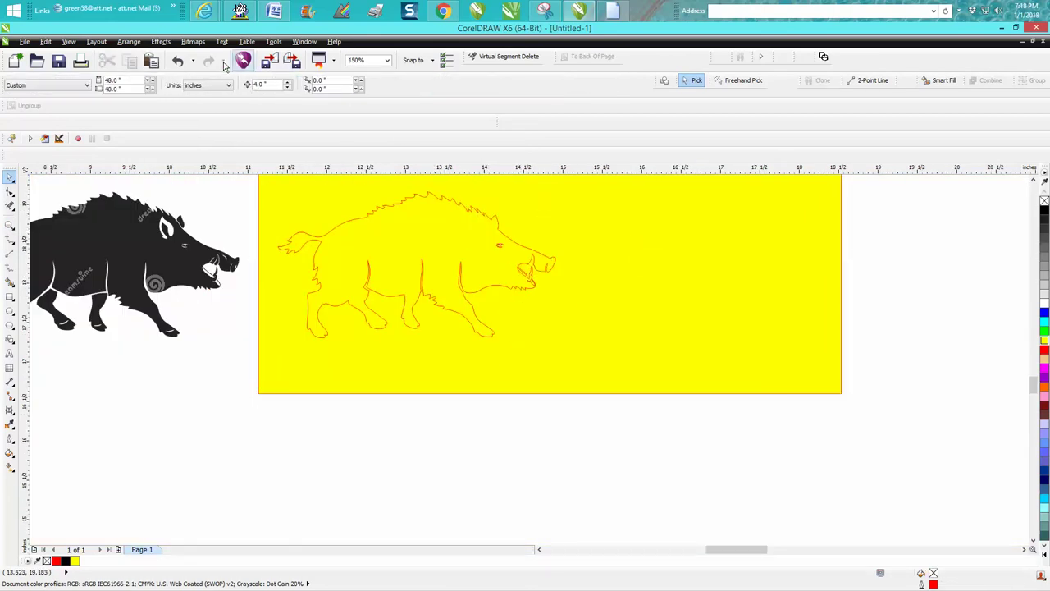
click(177, 61)
click(128, 41)
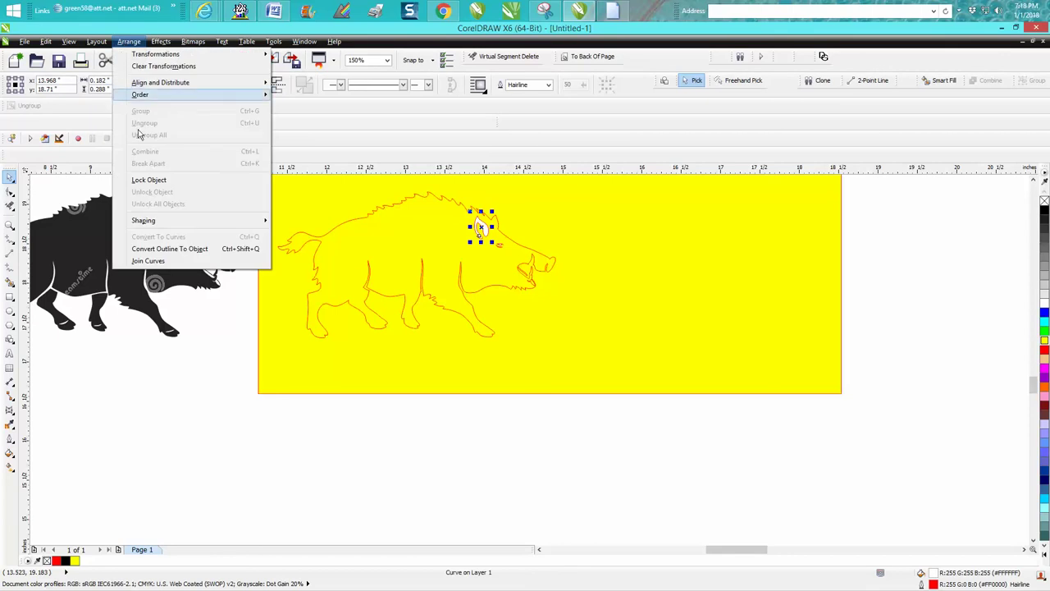
click(194, 328)
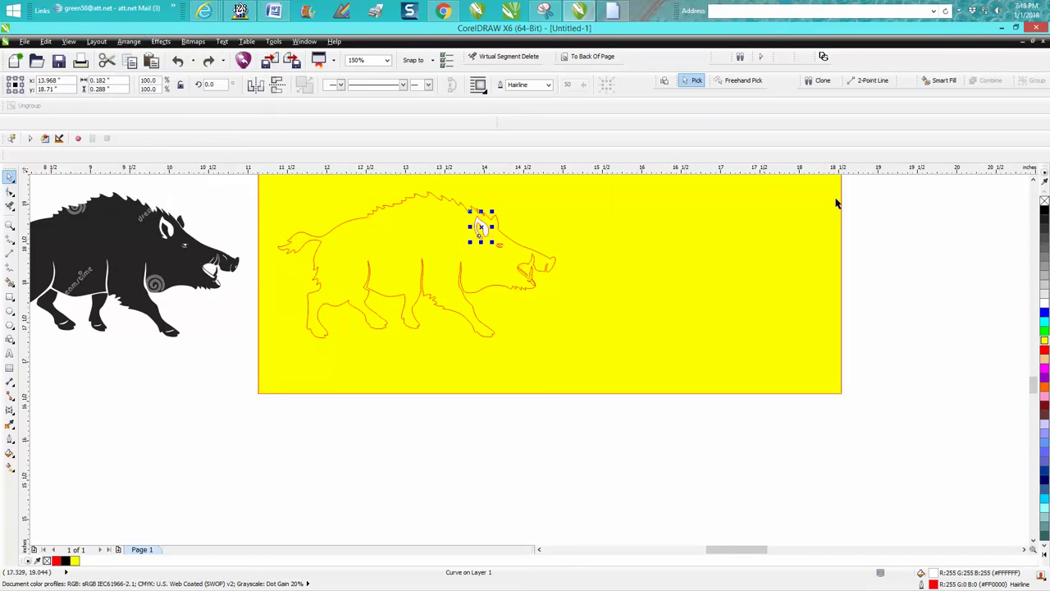
click(1045, 201)
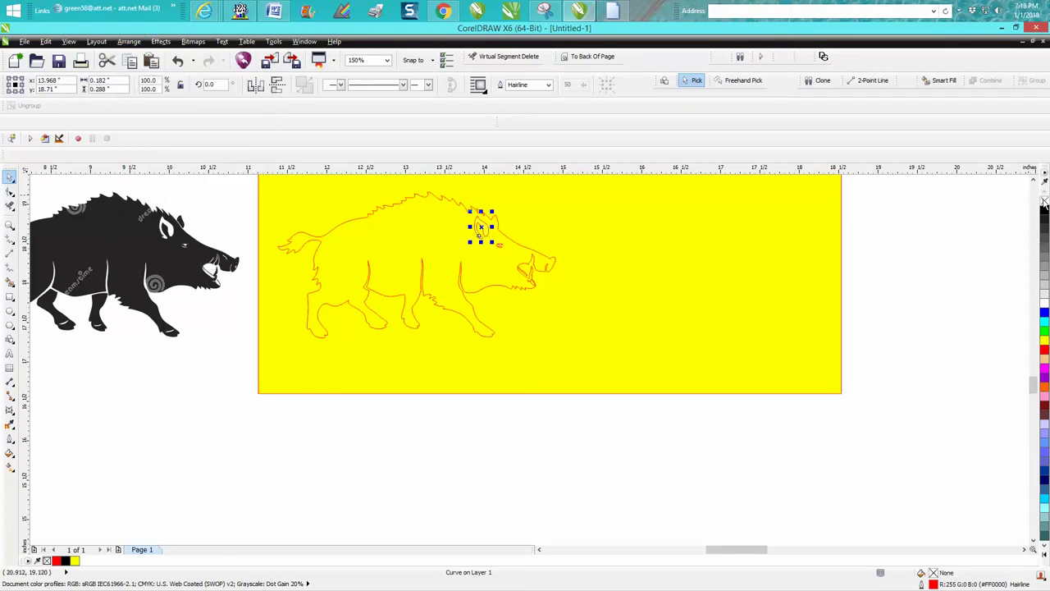
Remove the white fill from the other small piece on the boar's head
click(520, 391)
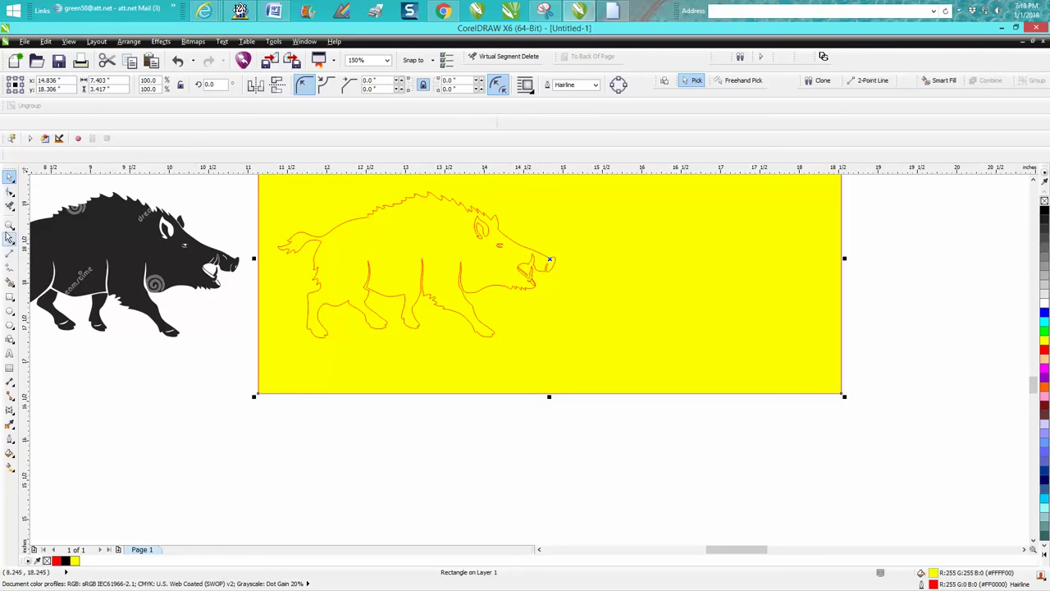
click(10, 223)
drag(486, 237, 575, 413)
click(10, 177)
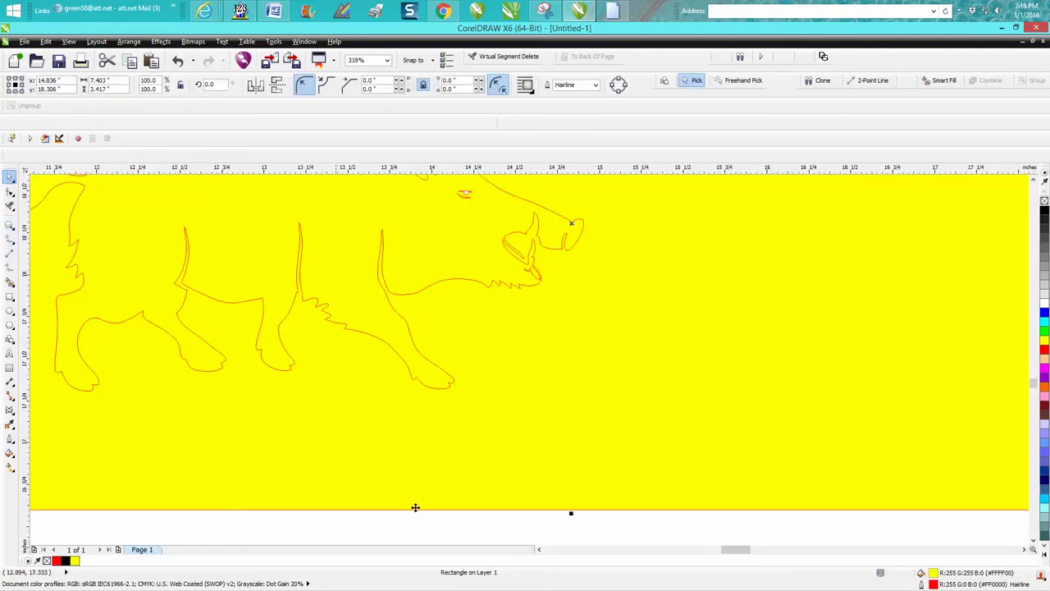
click(506, 531)
click(465, 196)
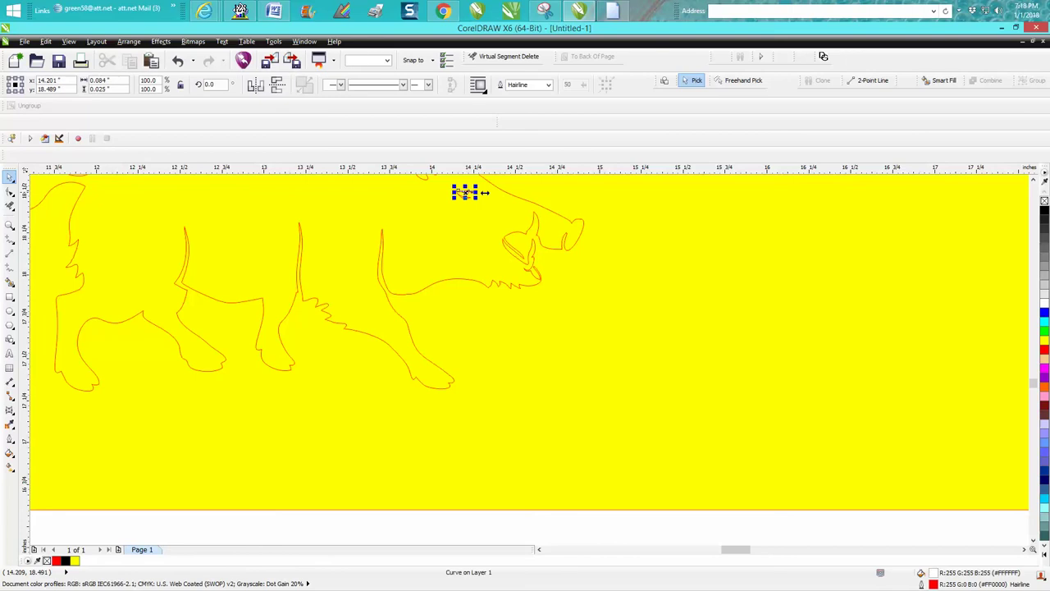
click(1044, 200)
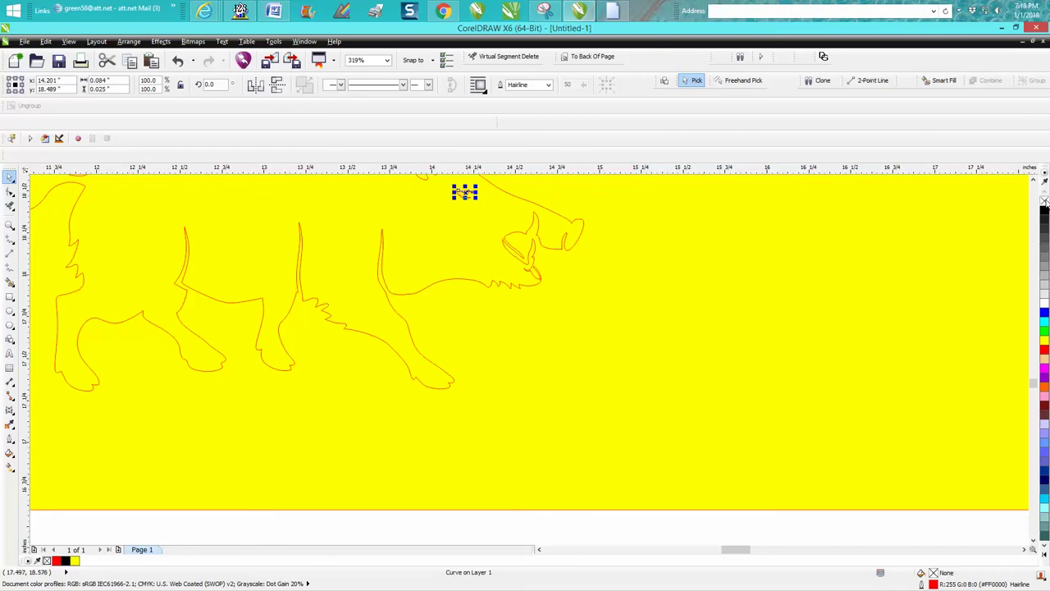
click(824, 533)
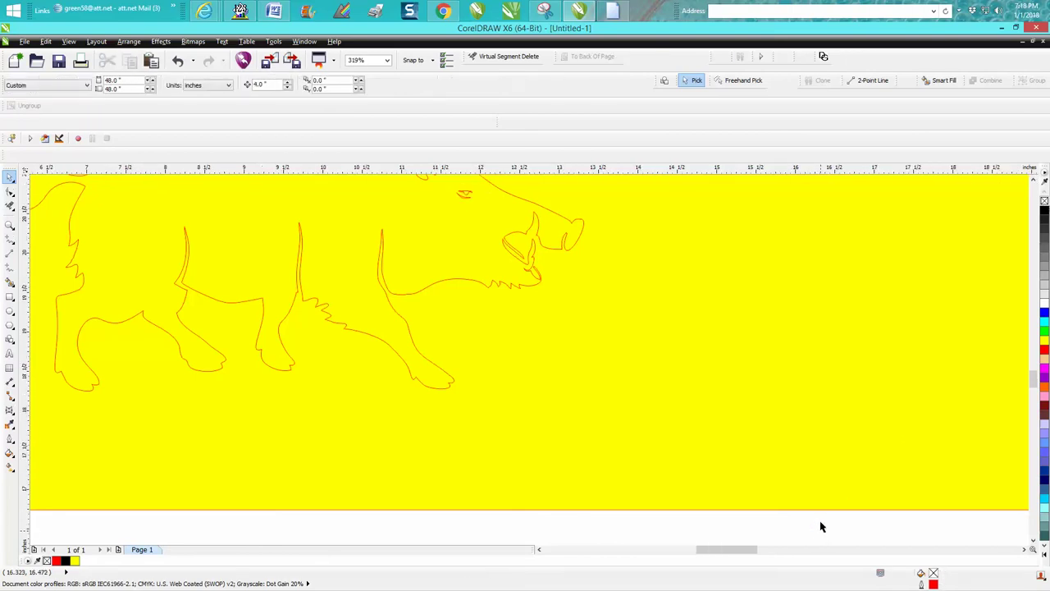
scroll(821, 527, down, 2)
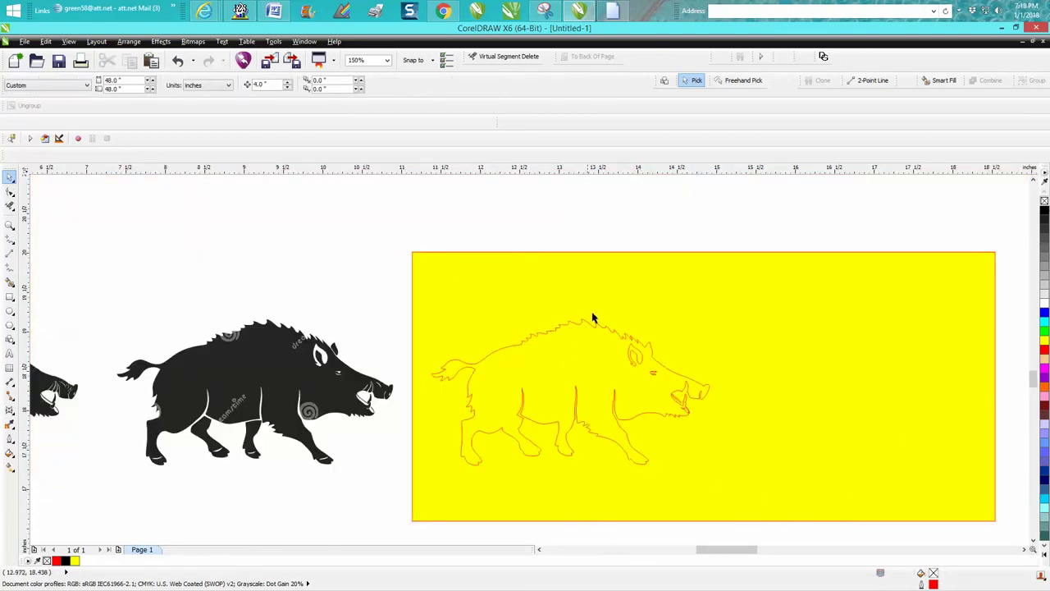
Move the yellow box right, clear of the boar, and Smart Fill inside the boar outline
drag(783, 303, 939, 314)
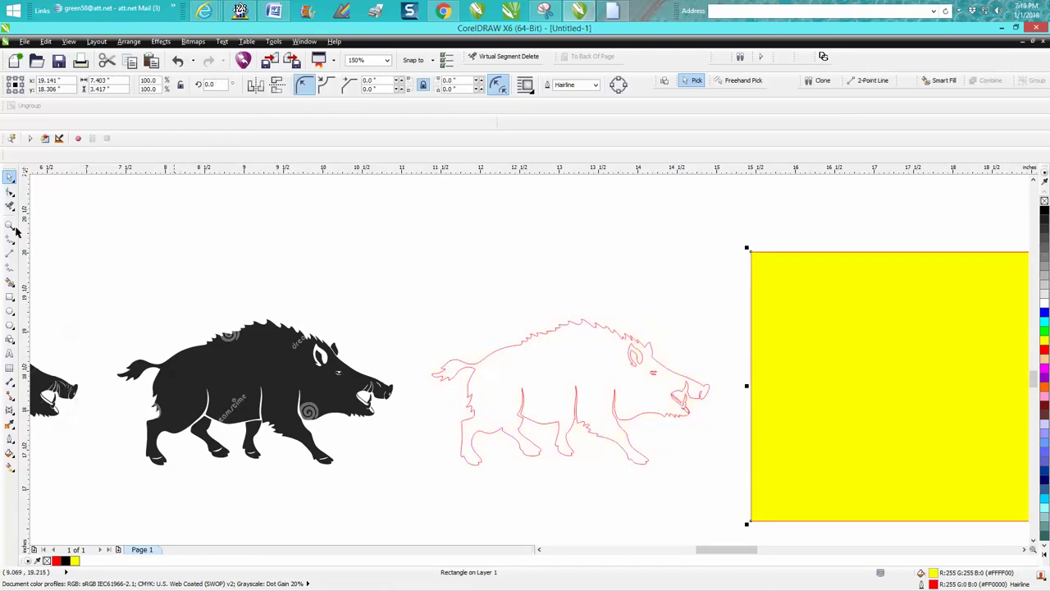
click(10, 282)
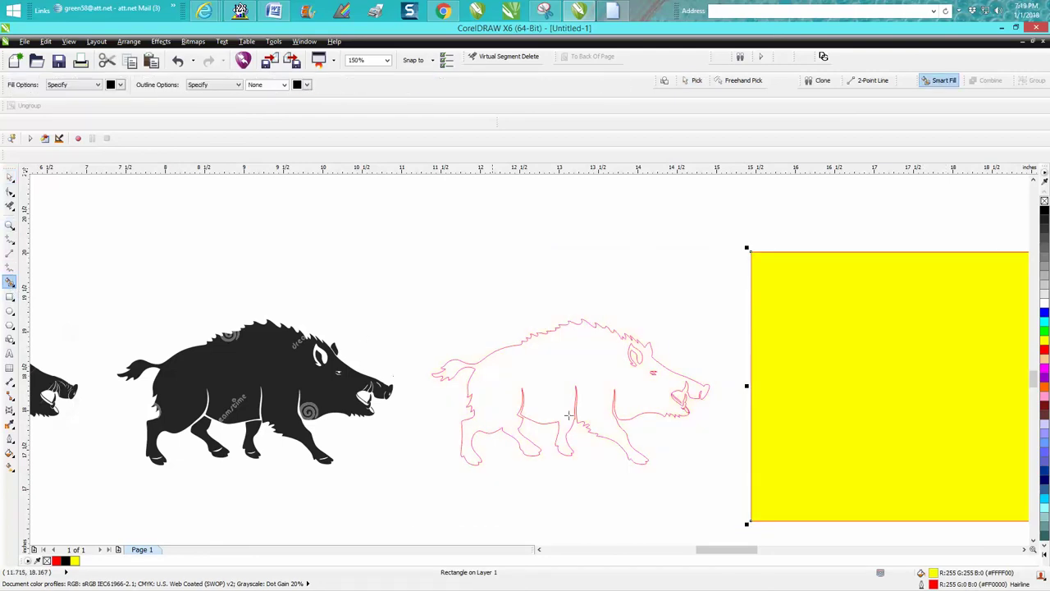
click(553, 372)
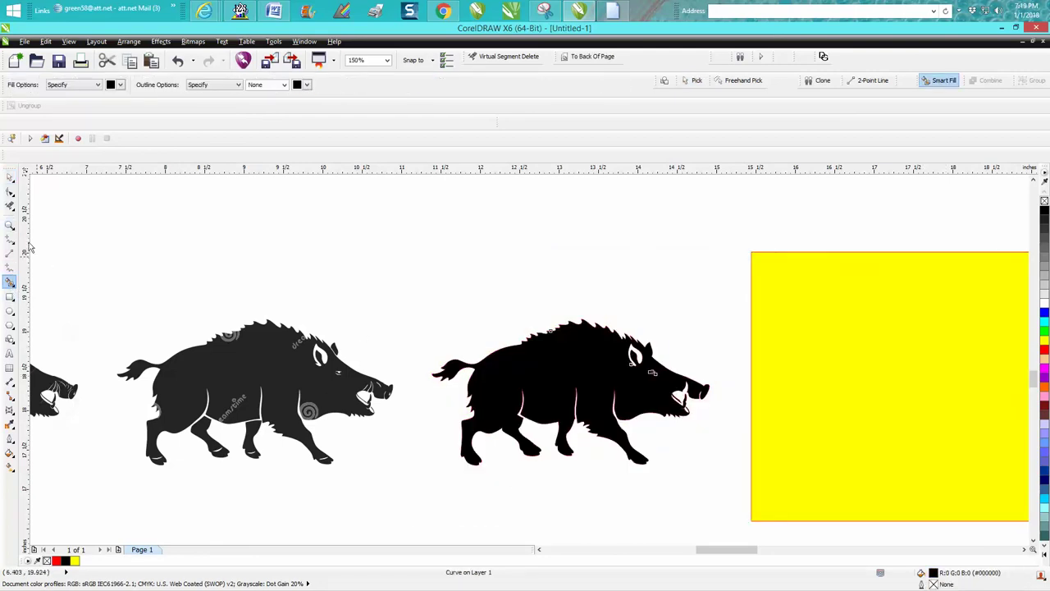
Give the new boar shape a solid black fill with no outline
click(1044, 202)
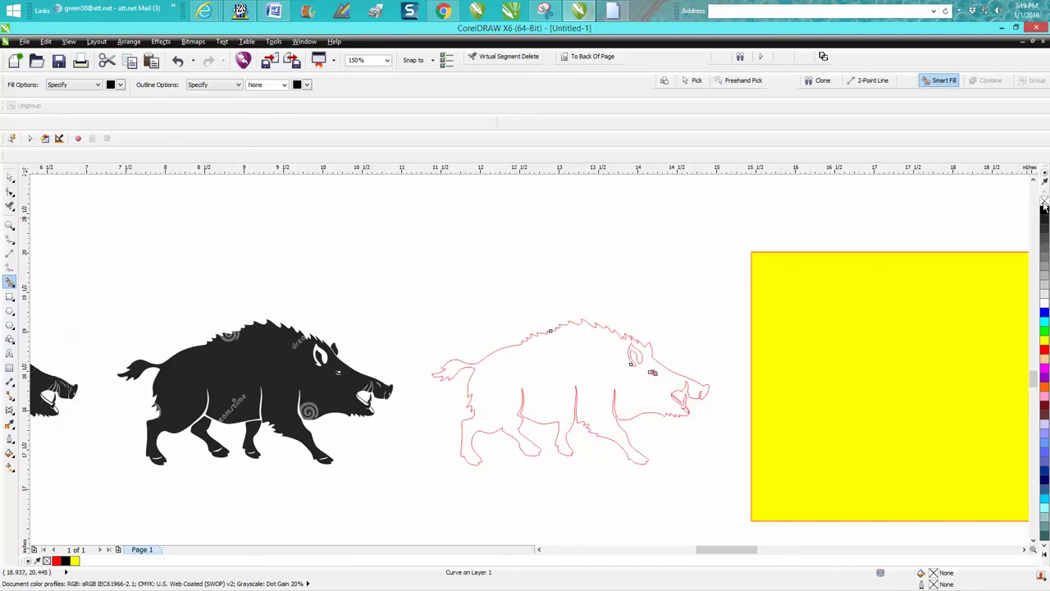
right_click(1044, 211)
click(1044, 211)
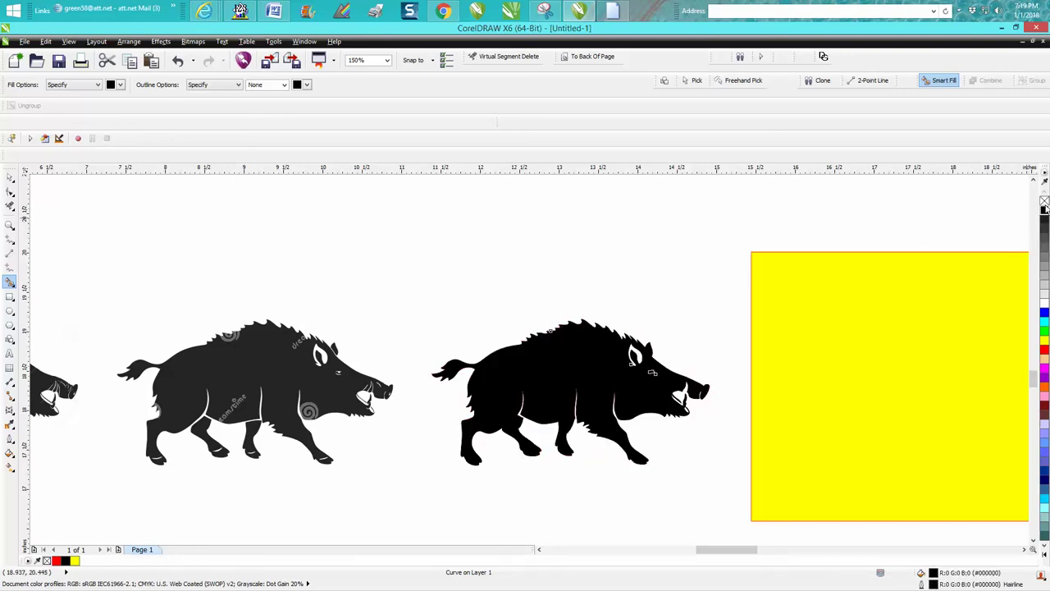
right_click(1044, 201)
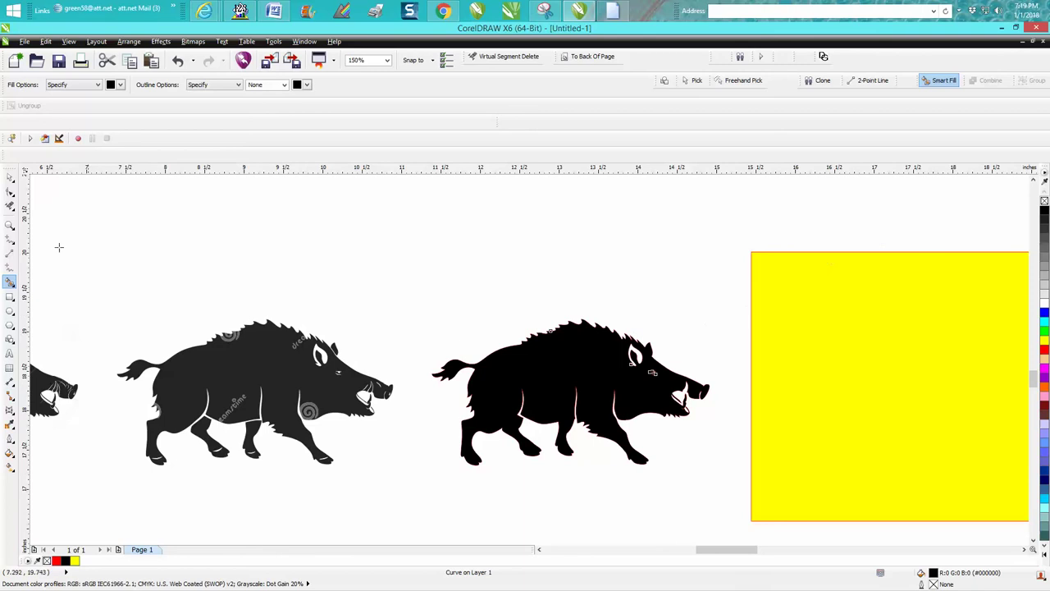
click(9, 224)
drag(467, 326, 675, 441)
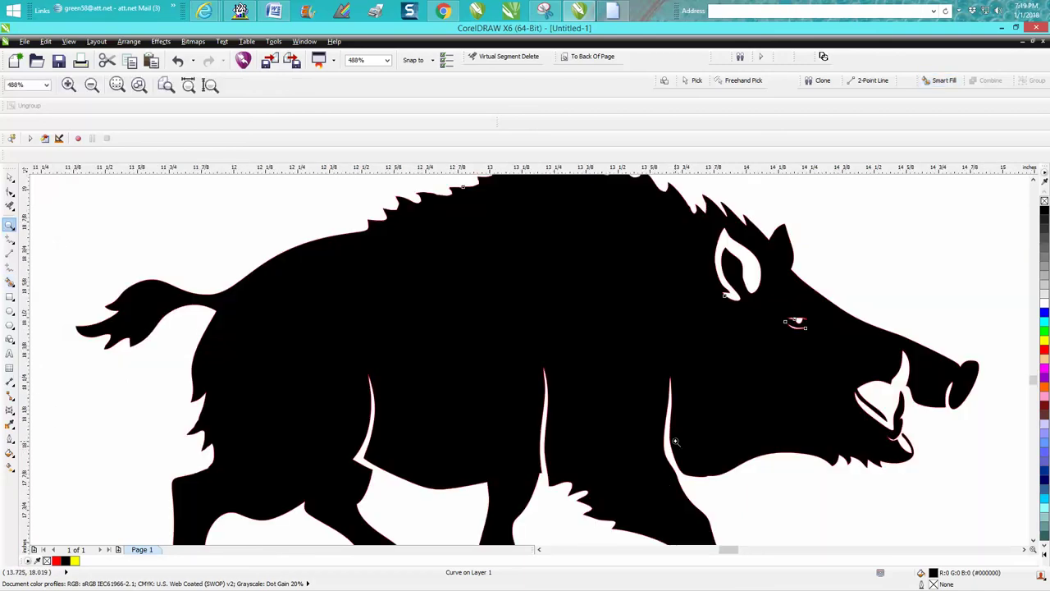
Move the black boar silhouette up above the row of boars
click(9, 177)
click(154, 328)
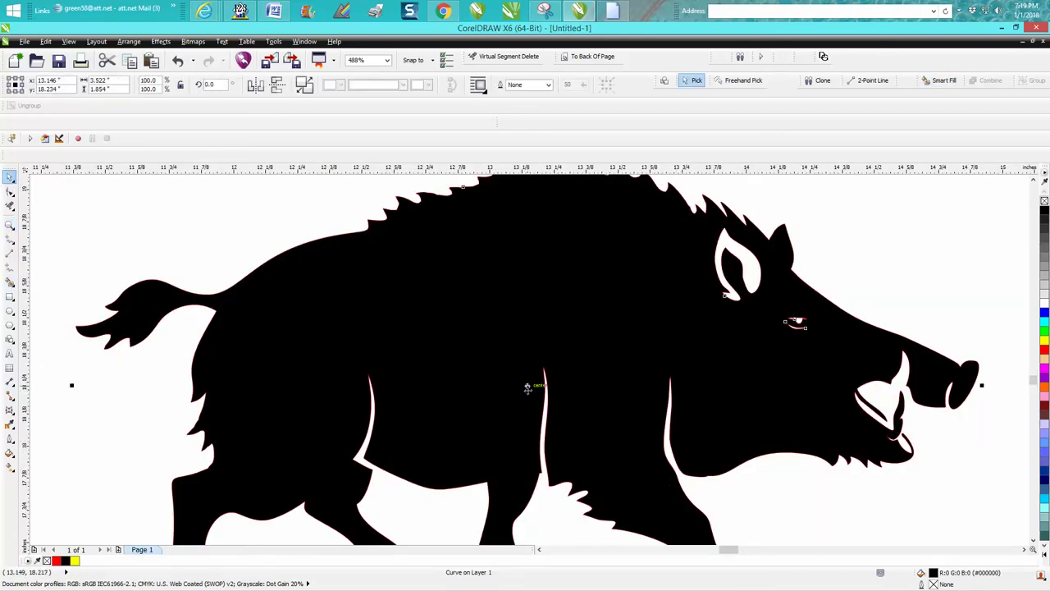
scroll(520, 414, down, 5)
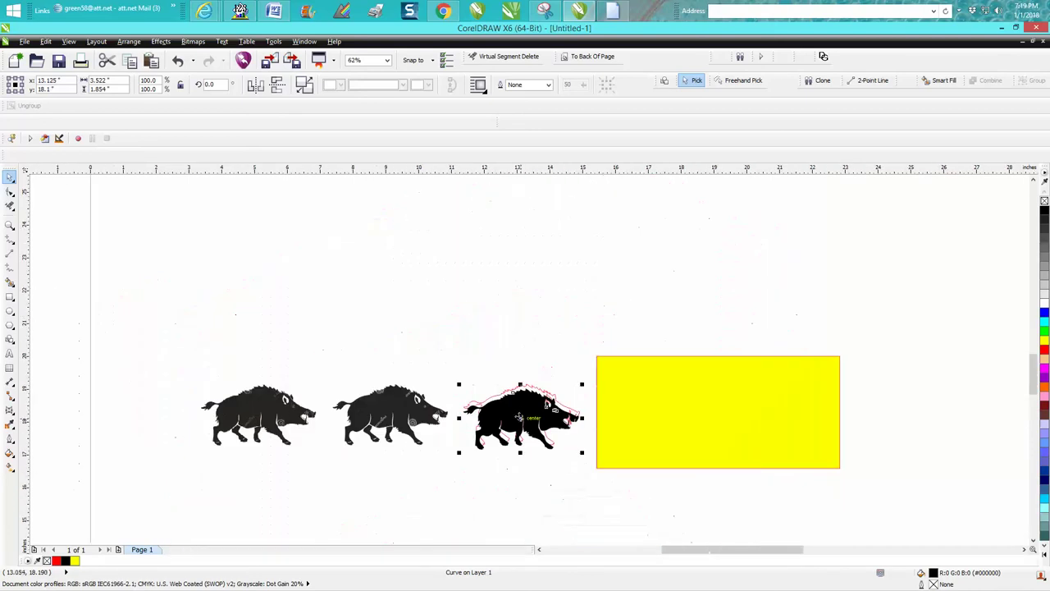
drag(520, 414, 578, 352)
Zoom out to view all the boars, then zoom back in on the raised black silhouette
click(9, 225)
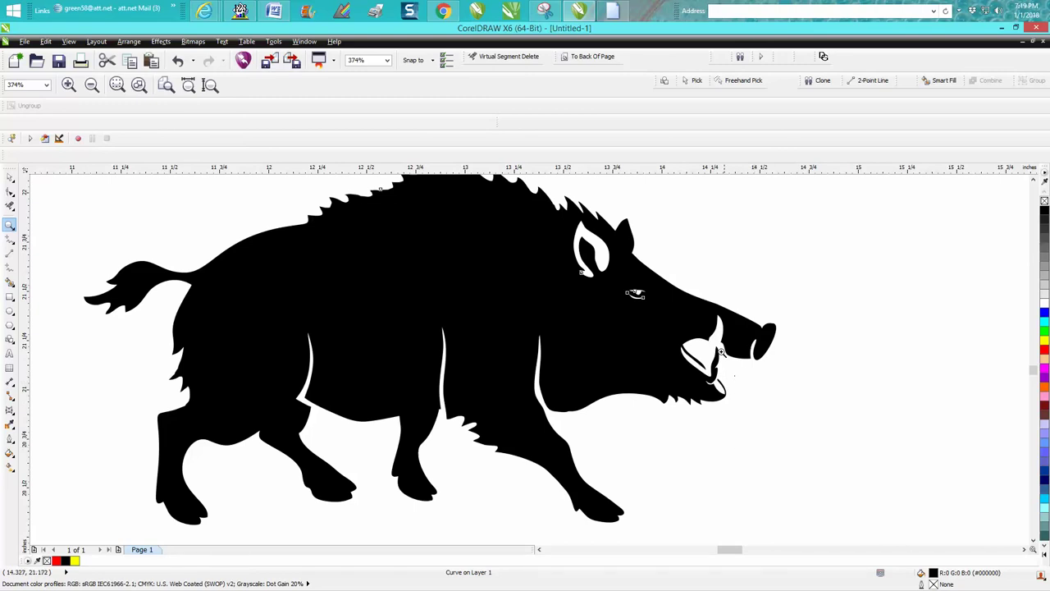
right_click(720, 351)
right_click(677, 325)
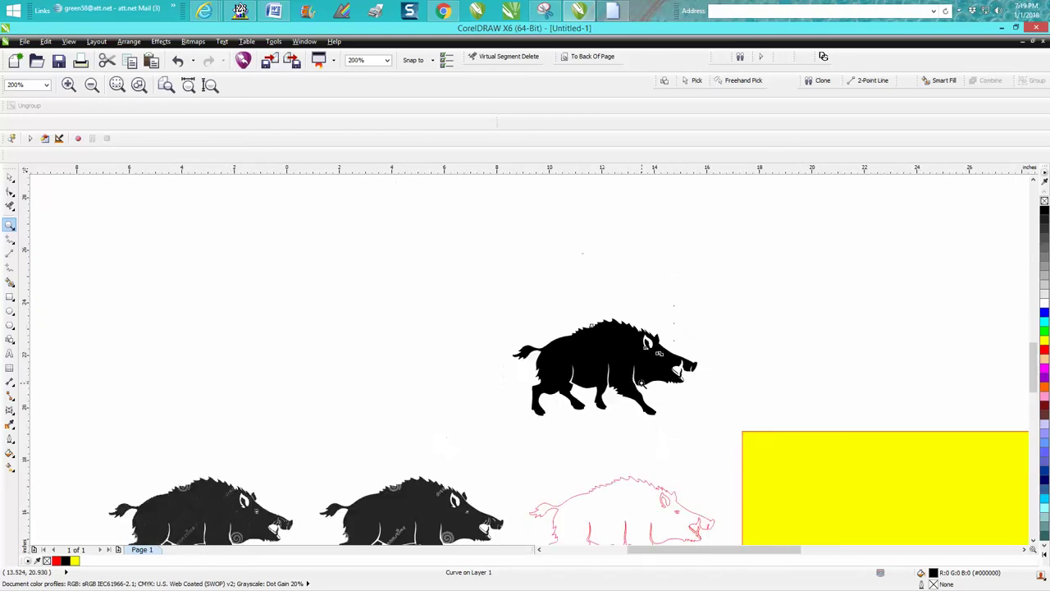
right_click(646, 365)
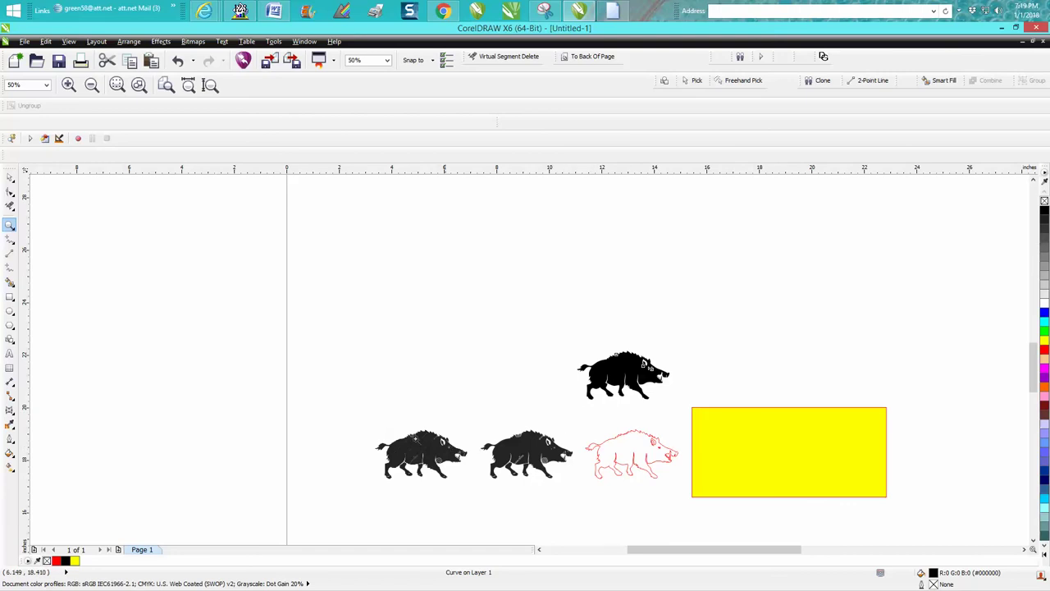
drag(382, 425, 517, 494)
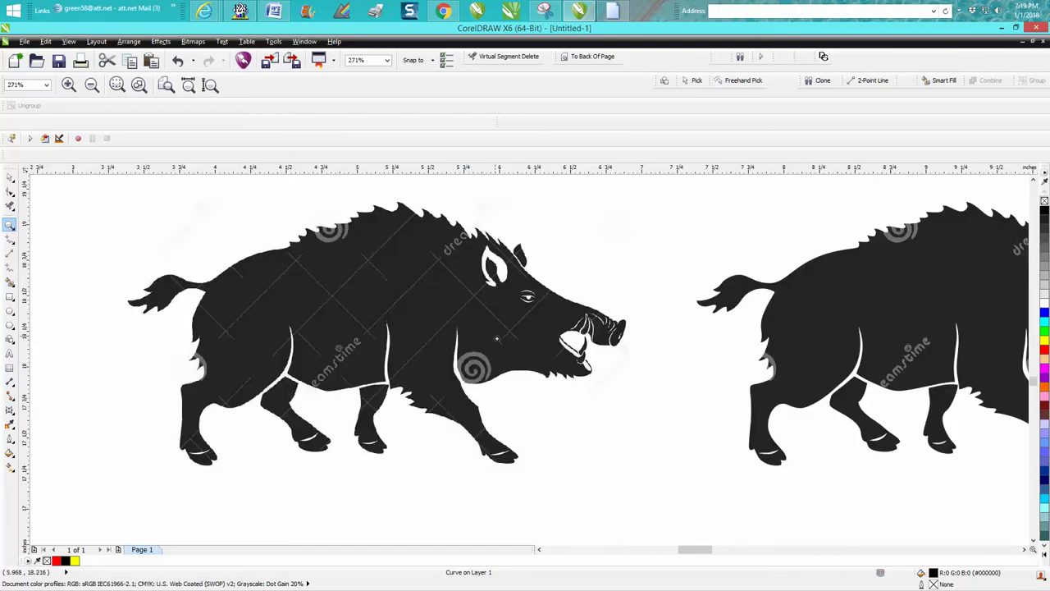
scroll(497, 338, down, 3)
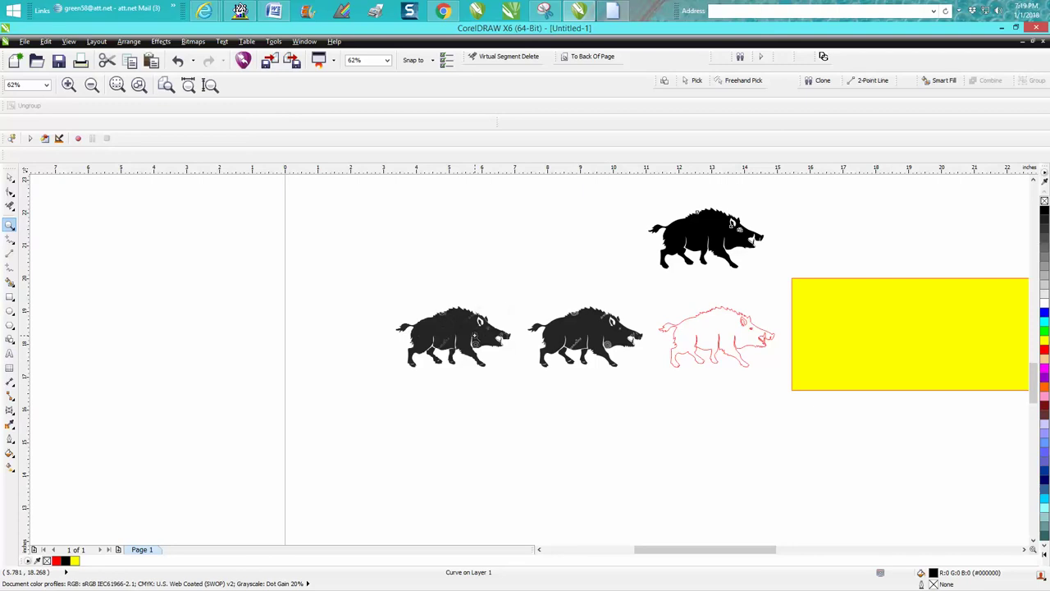
drag(641, 195, 777, 289)
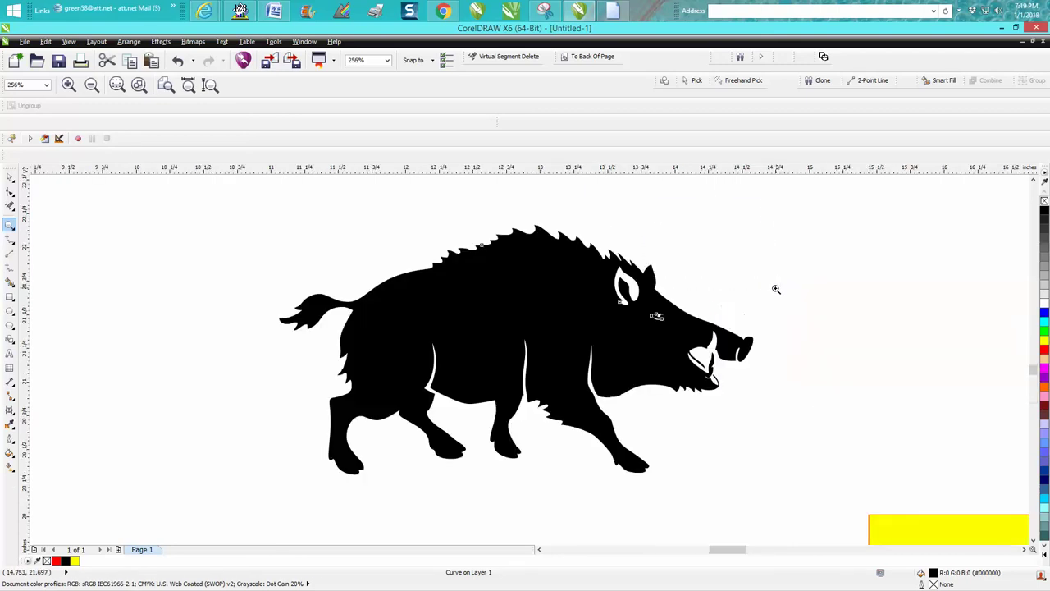
click(10, 176)
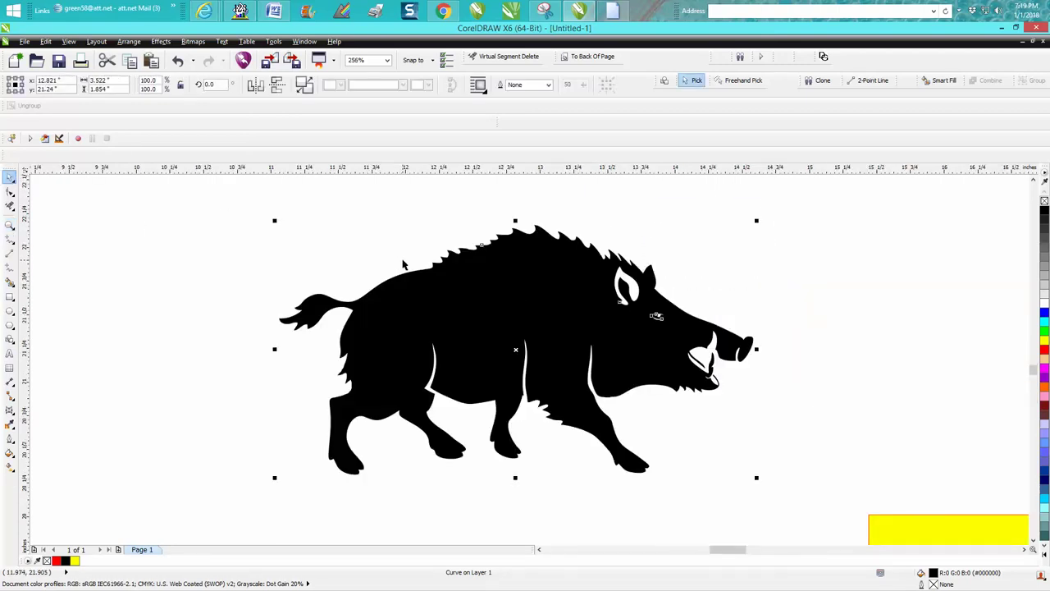